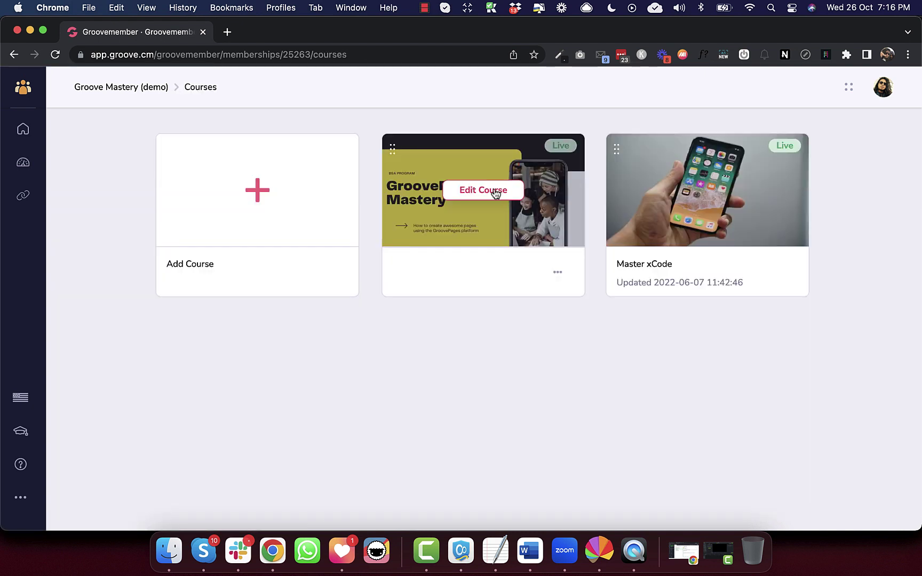
- Open Groove Mastery for editing and clone Module 2 from its outline menu
left_click(495, 193)
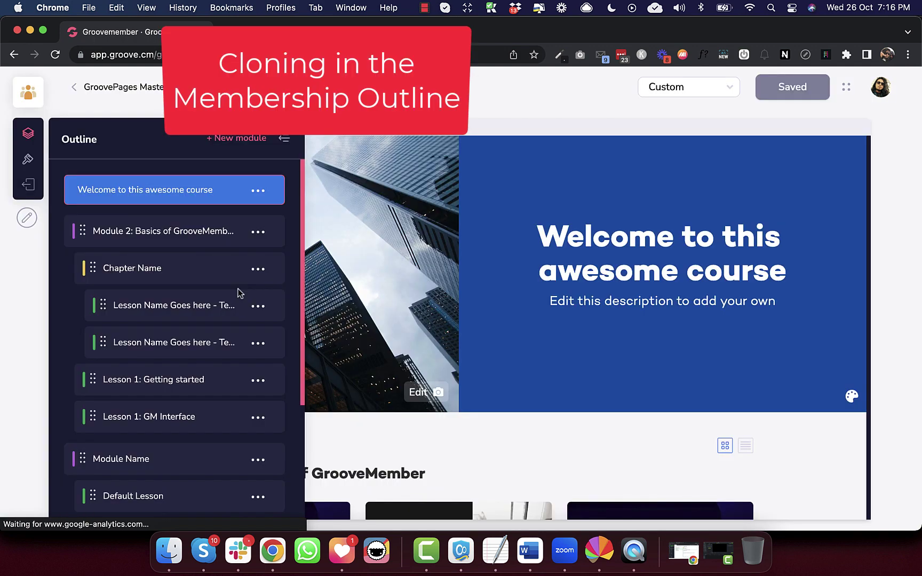
left_click(259, 233)
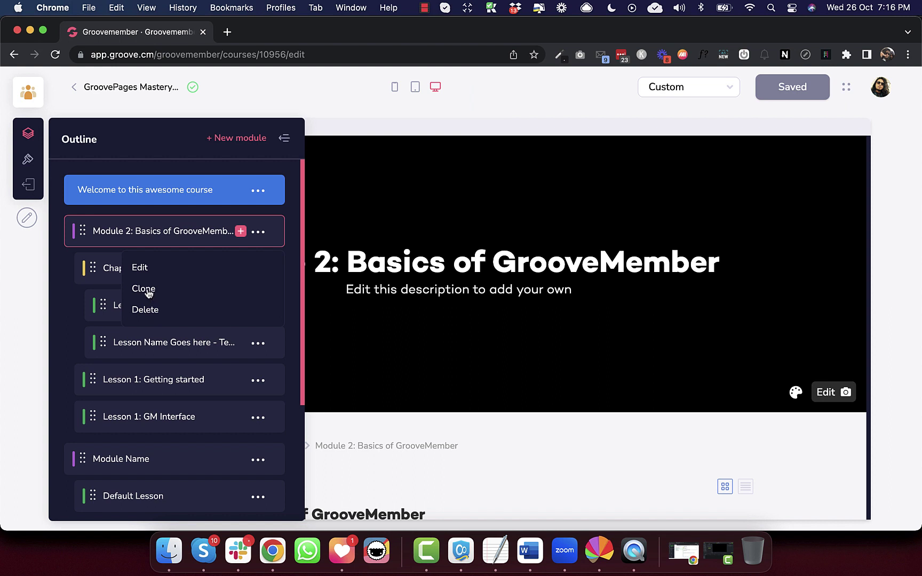
left_click(148, 290)
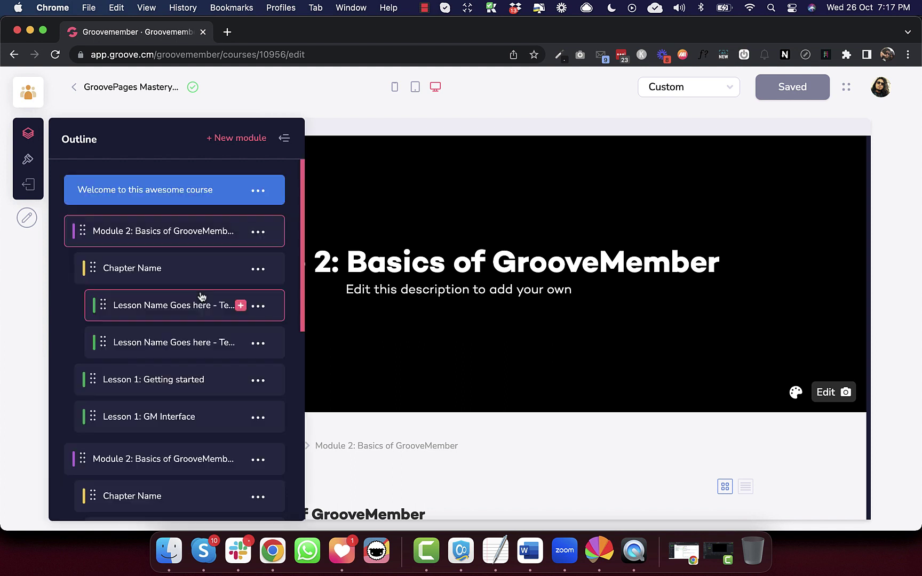
scroll(202, 297, "down", 5)
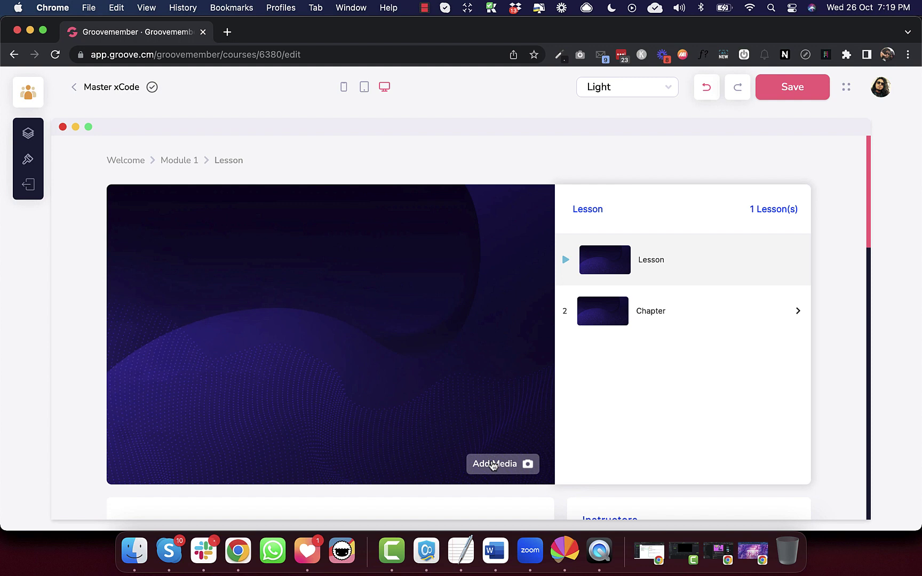
- Set the Master xCode lesson media to the sales funnel Part 5 video, replacing the laptop-sketch image
left_click(493, 464)
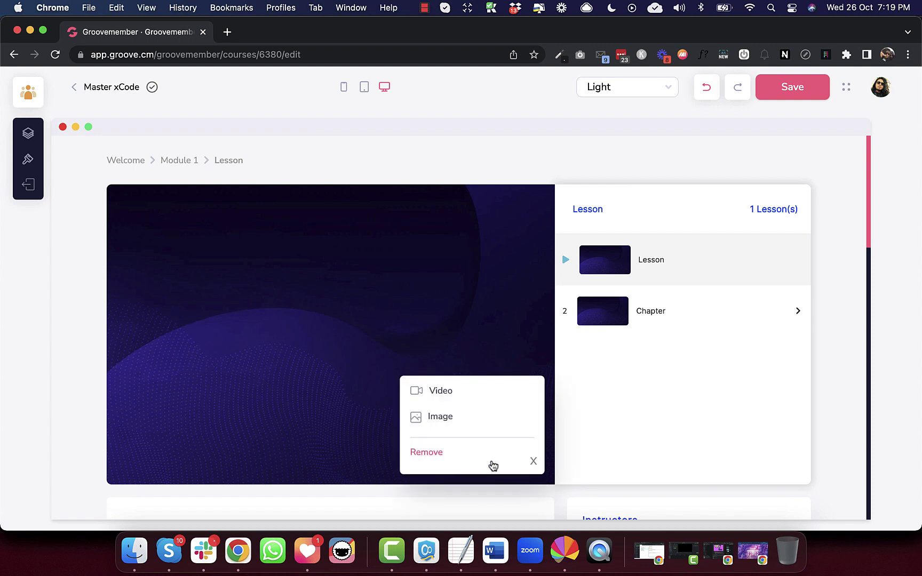
left_click(442, 417)
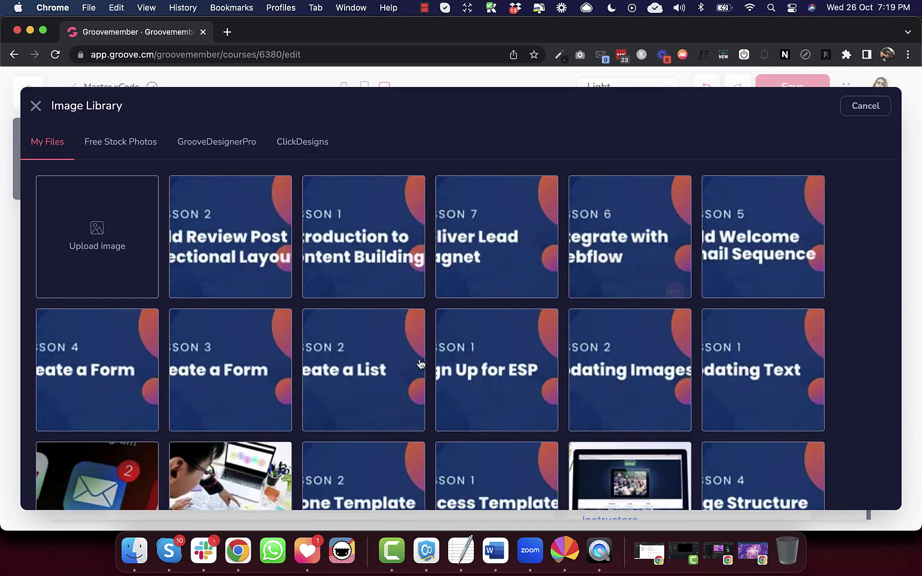
scroll(419, 365, "down", 5)
left_click(237, 264)
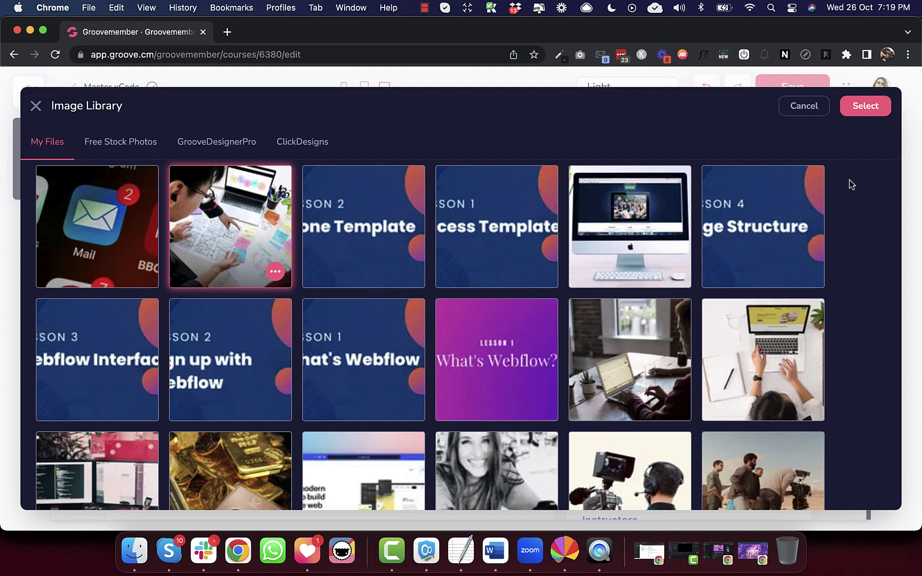
left_click(862, 105)
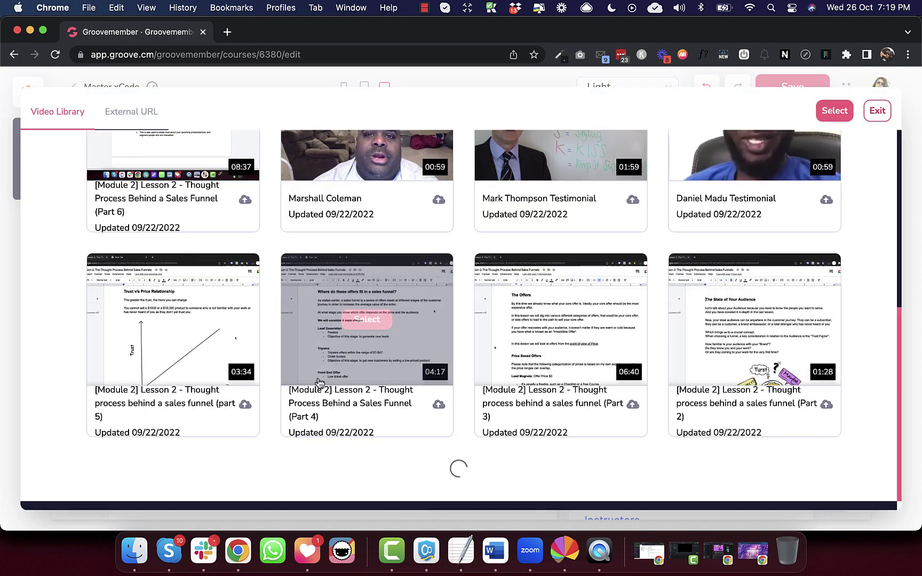
left_click(195, 410)
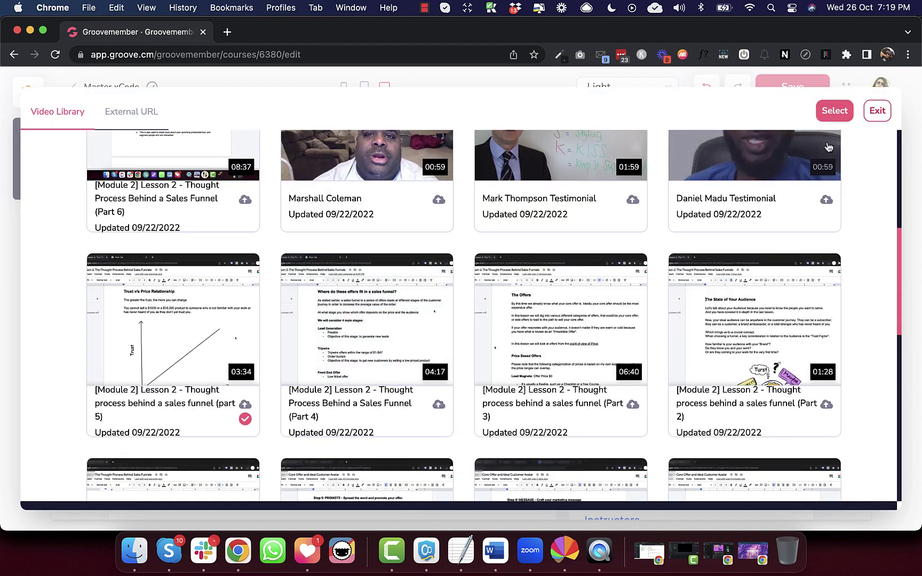
left_click(832, 111)
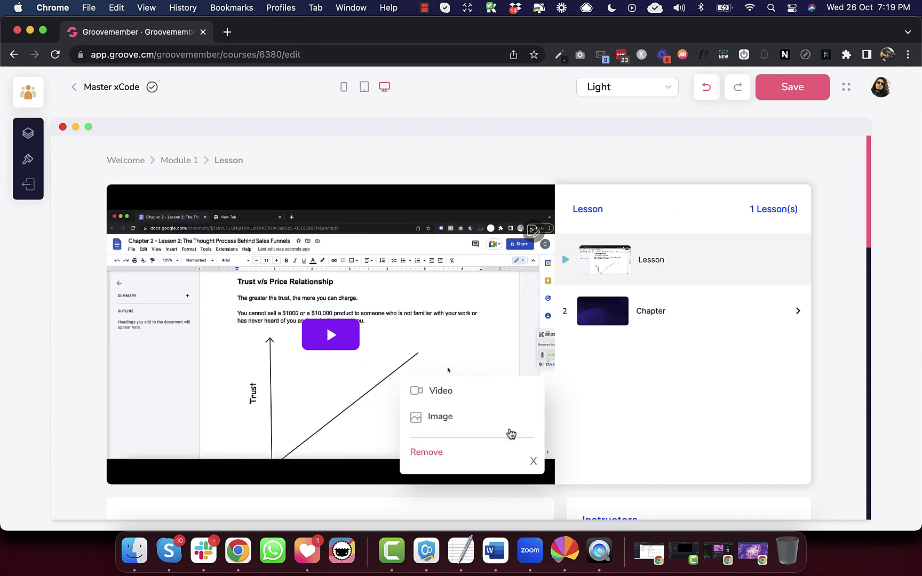
left_click(533, 462)
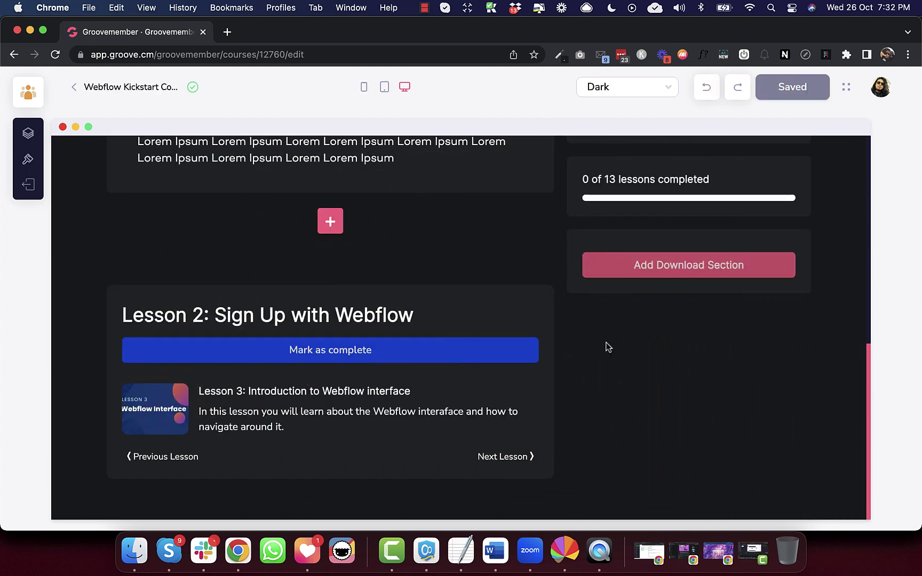
- Scroll up and down through the Webflow Kickstart lesson preview
scroll(607, 347, "up", 2)
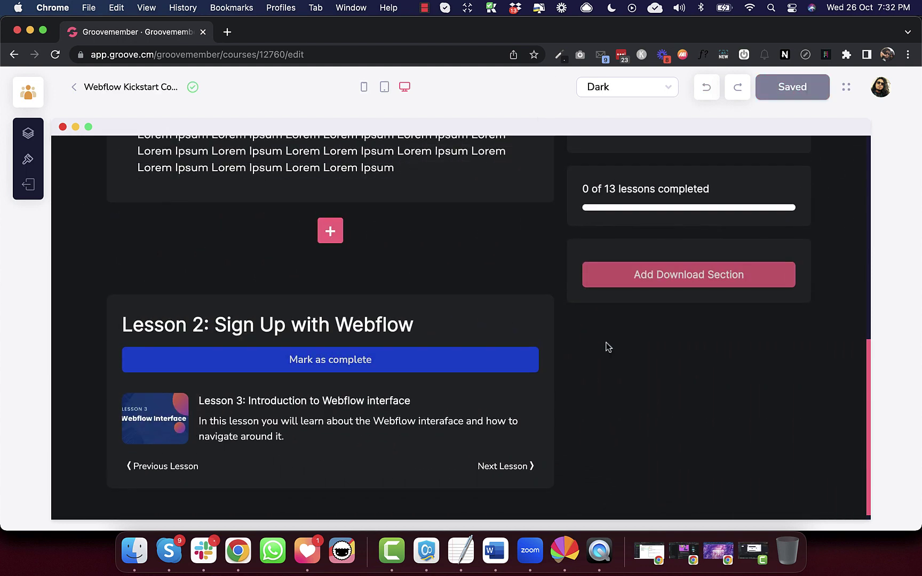
scroll(607, 347, "down", 2)
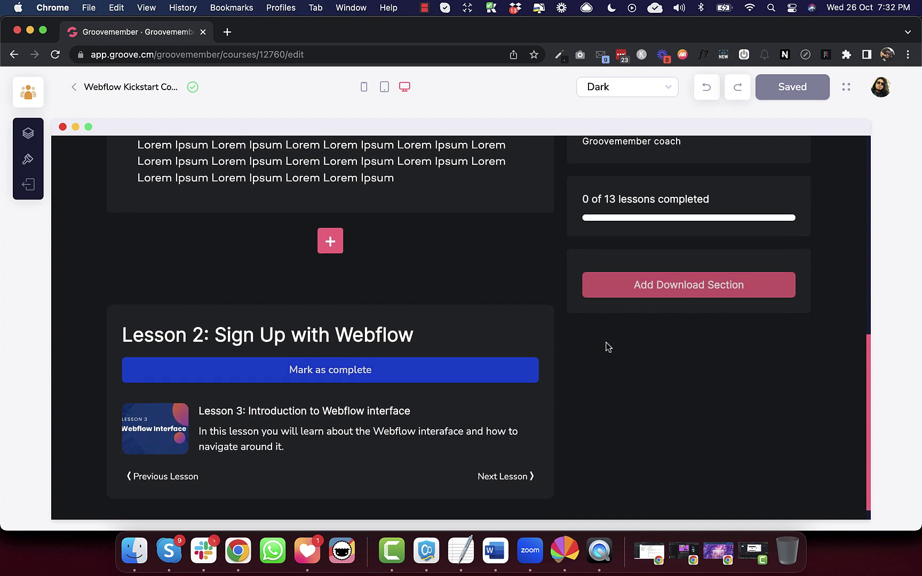
mouse_move(335, 433)
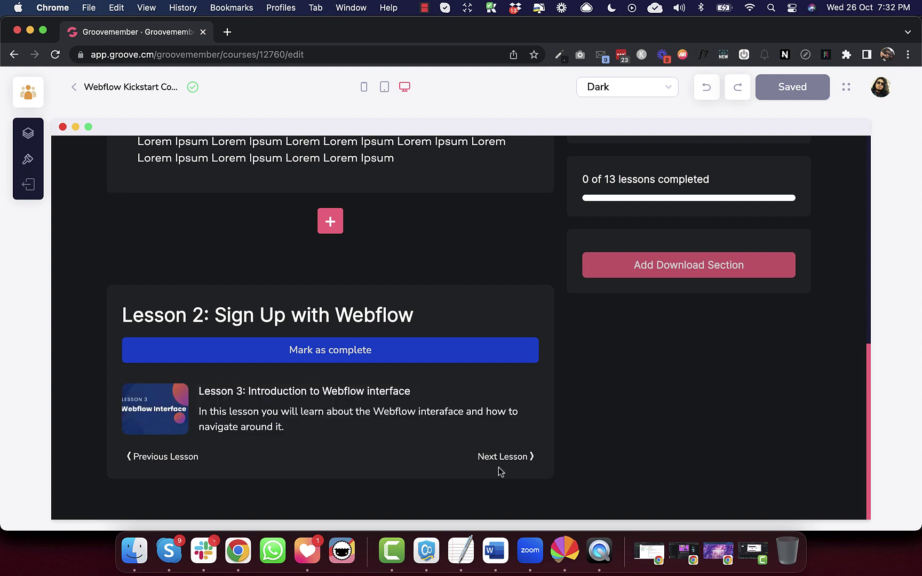
scroll(552, 460, "up", 1)
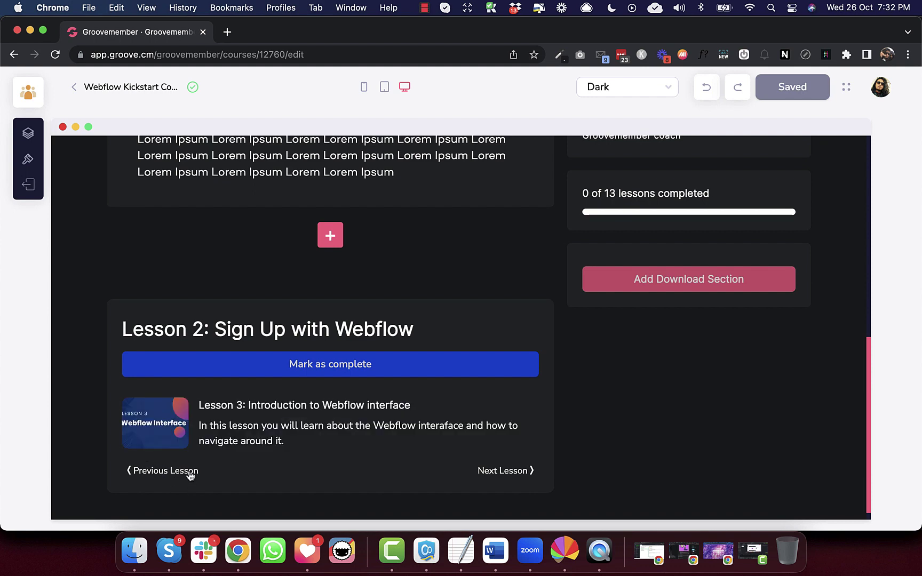
scroll(279, 480, "down", 1)
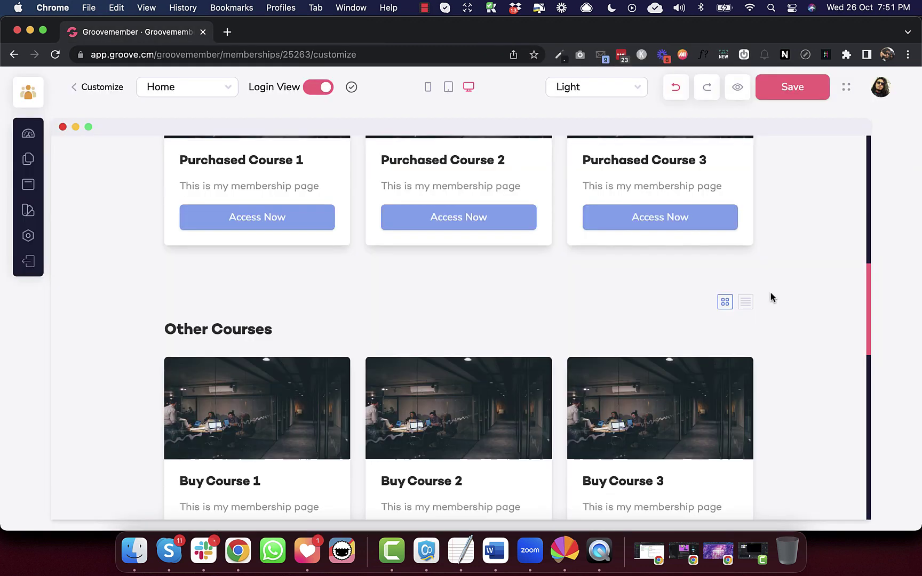
scroll(770, 293, "up", 10)
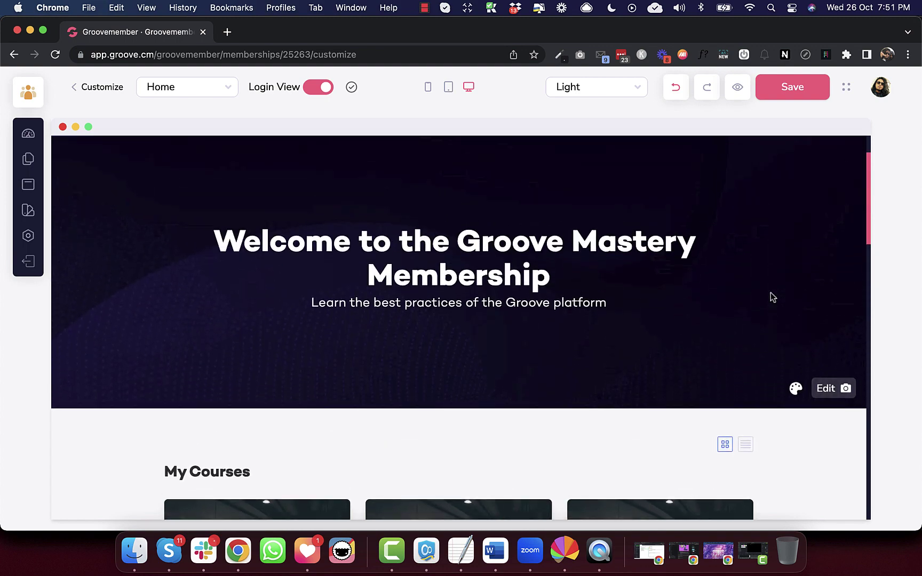
scroll(772, 297, "down", 5)
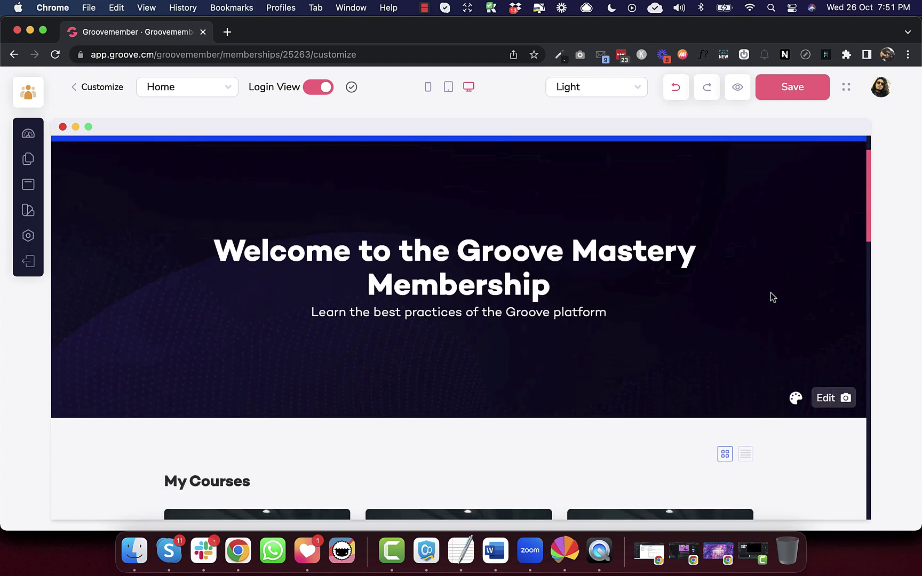
scroll(771, 297, "down", 5)
scroll(772, 297, "up", 1)
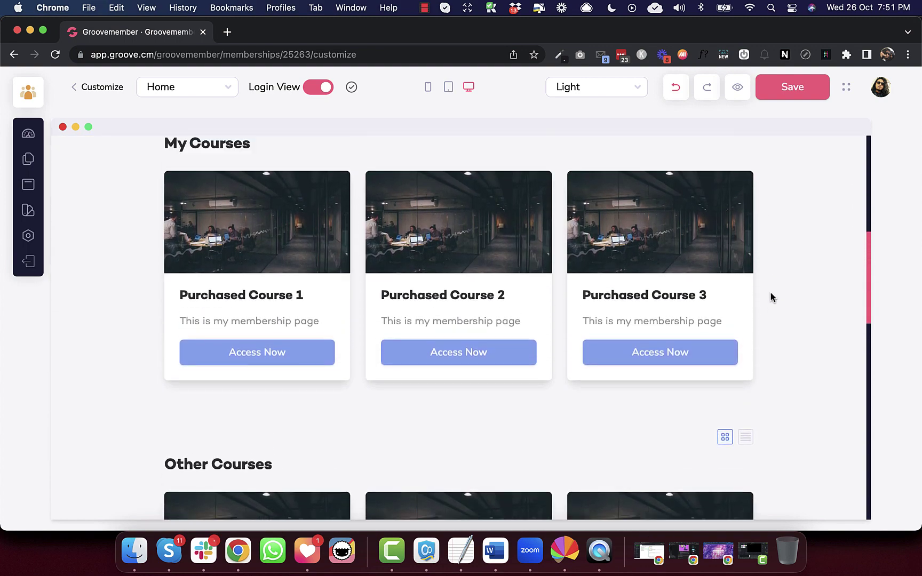
scroll(527, 323, "down", 3)
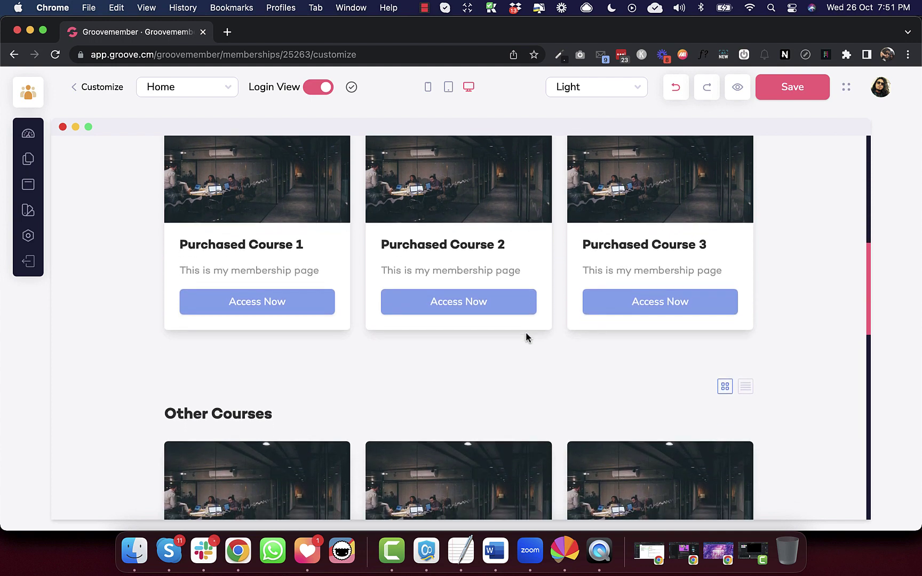
scroll(122, 274, "up", 4)
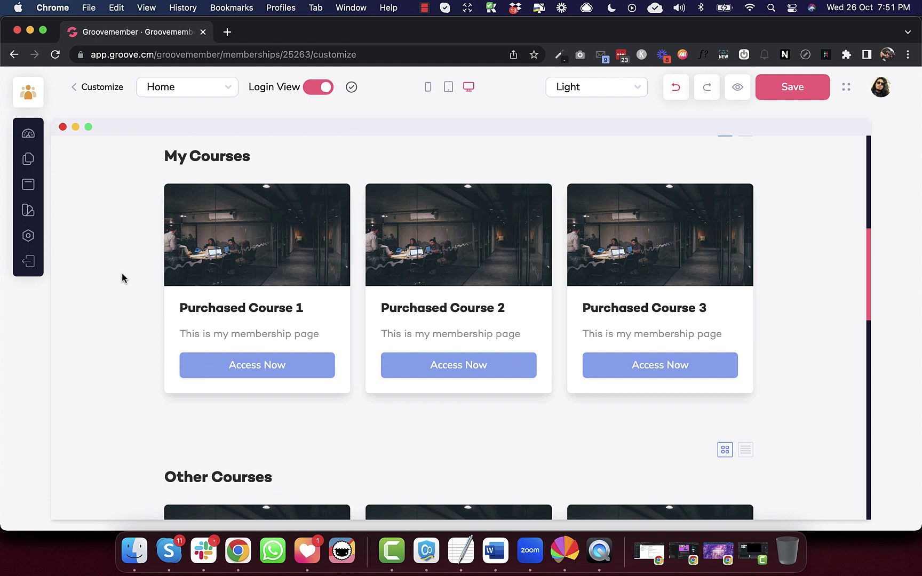
scroll(121, 273, "up", 3)
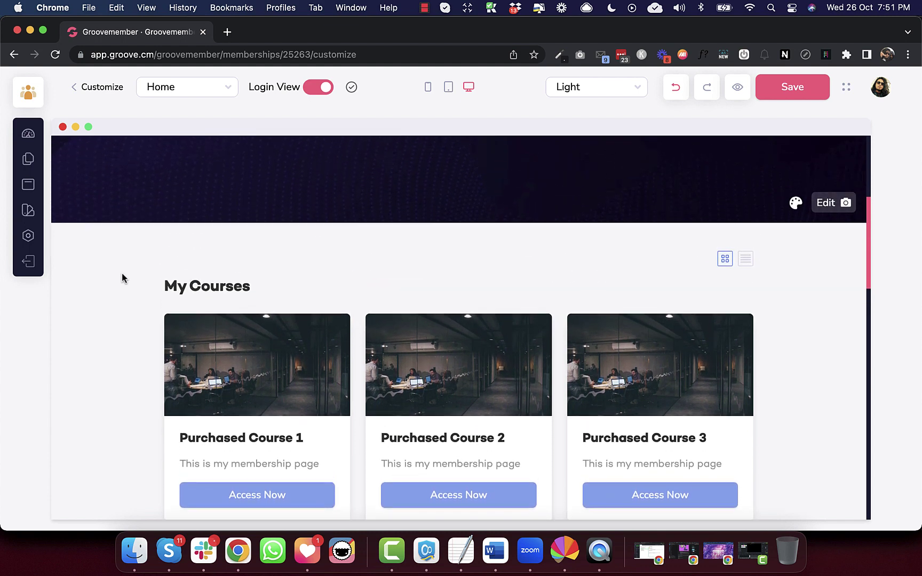
scroll(122, 273, "down", 6)
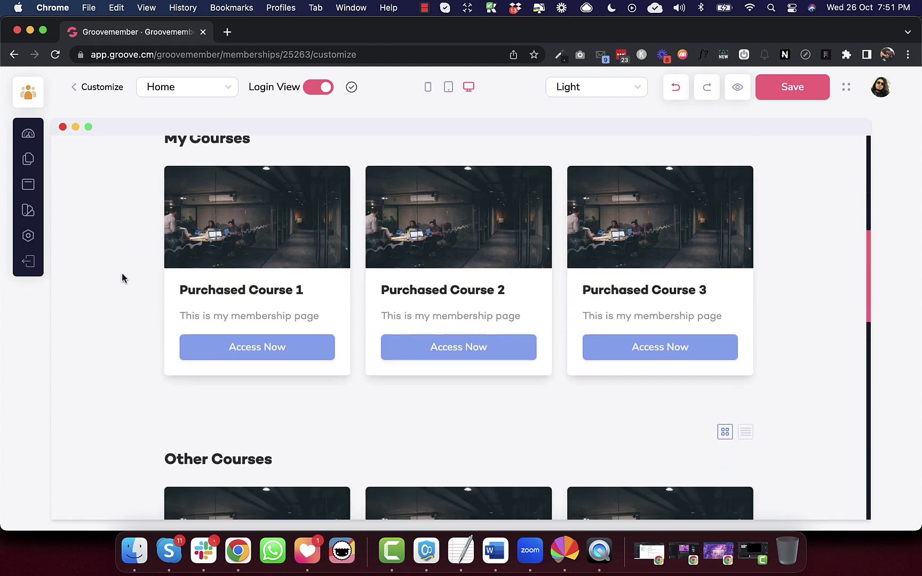
scroll(122, 278, "up", 4)
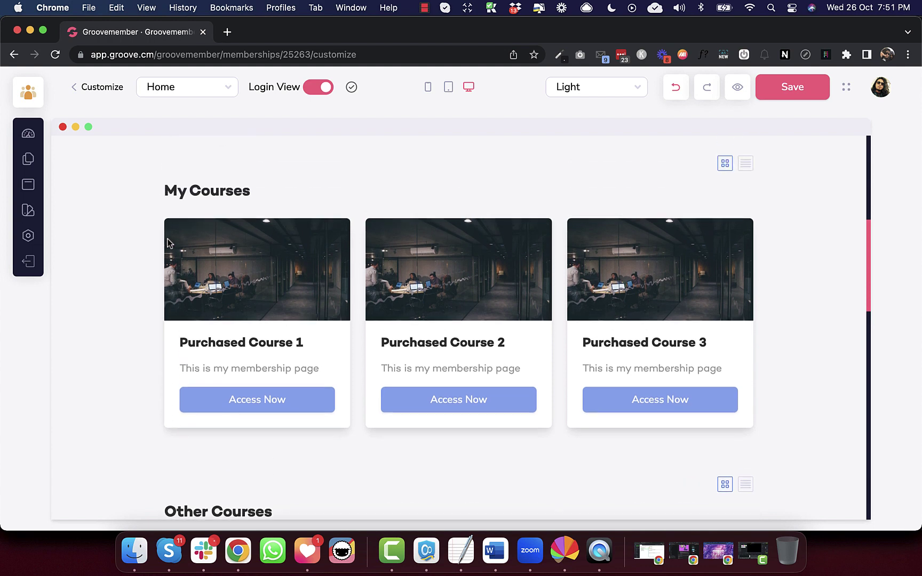
scroll(538, 291, "down", 2)
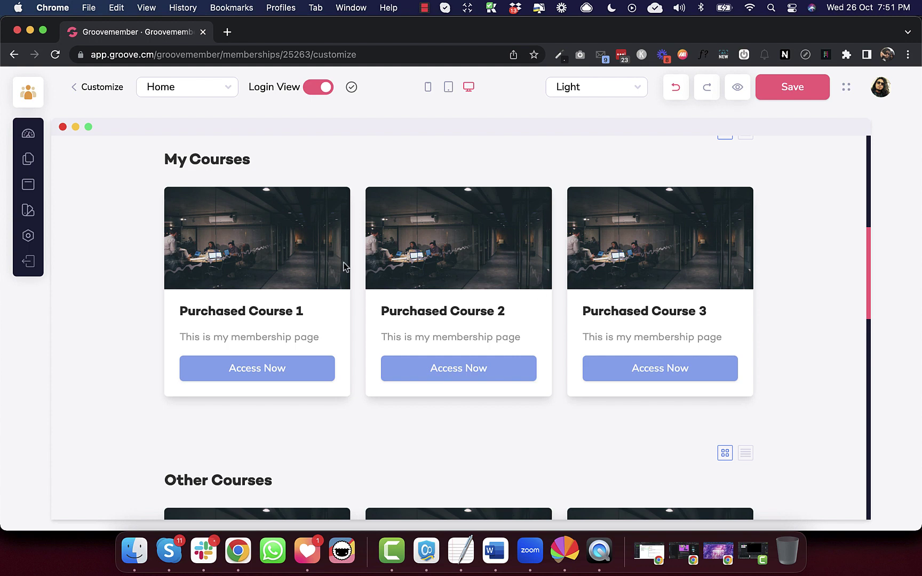
scroll(395, 319, "down", 5)
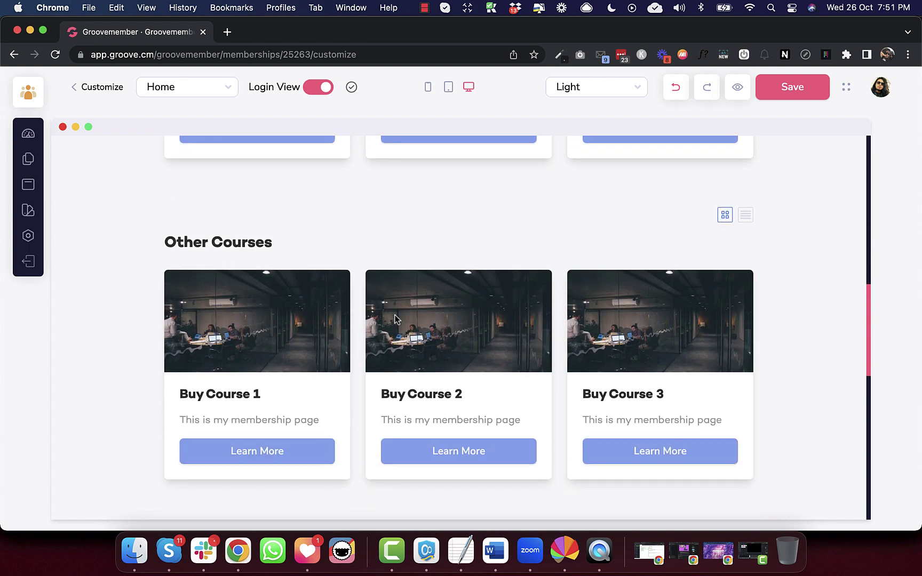
scroll(394, 319, "up", 3)
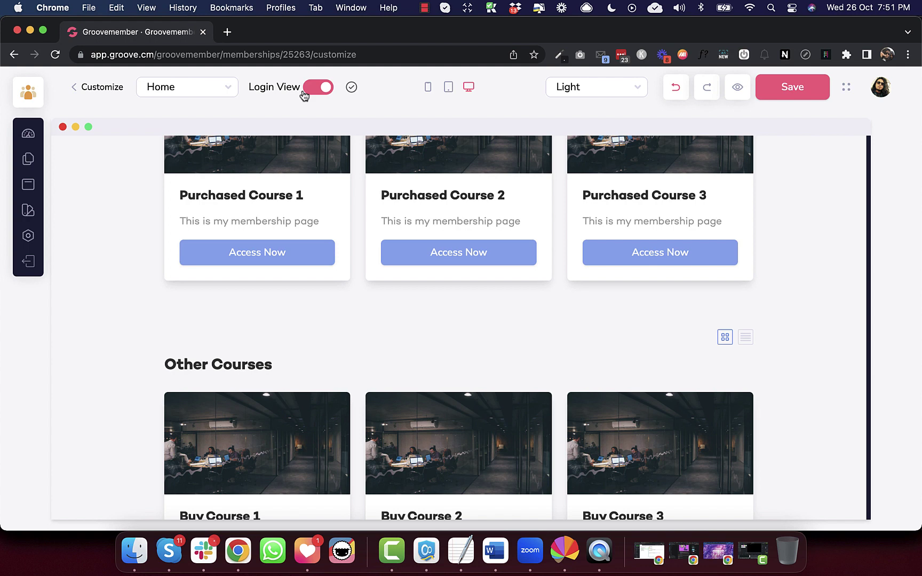
- Switch off Login View and scroll the logged-out Home preview to the All Courses cards
left_click(319, 87)
scroll(374, 282, "down", 3)
scroll(374, 283, "down", 4)
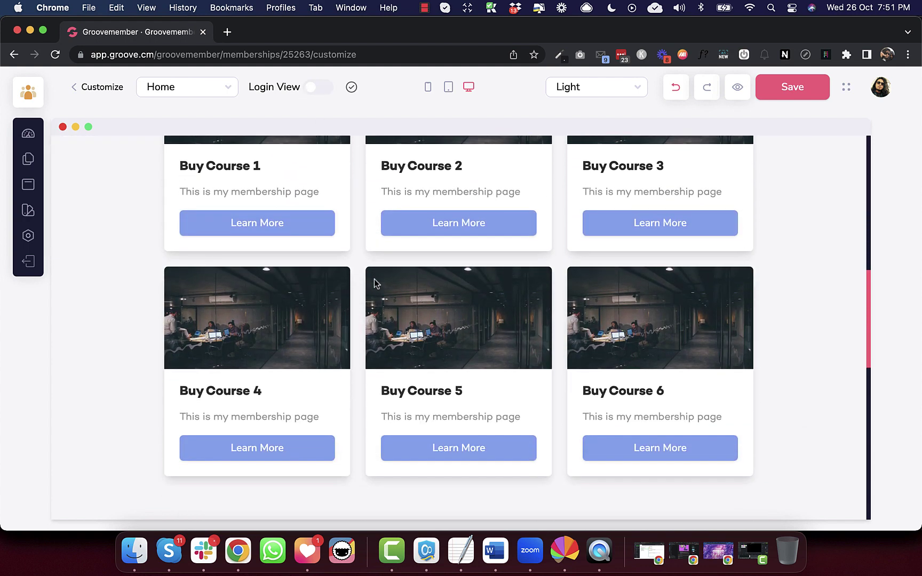
scroll(375, 283, "up", 3)
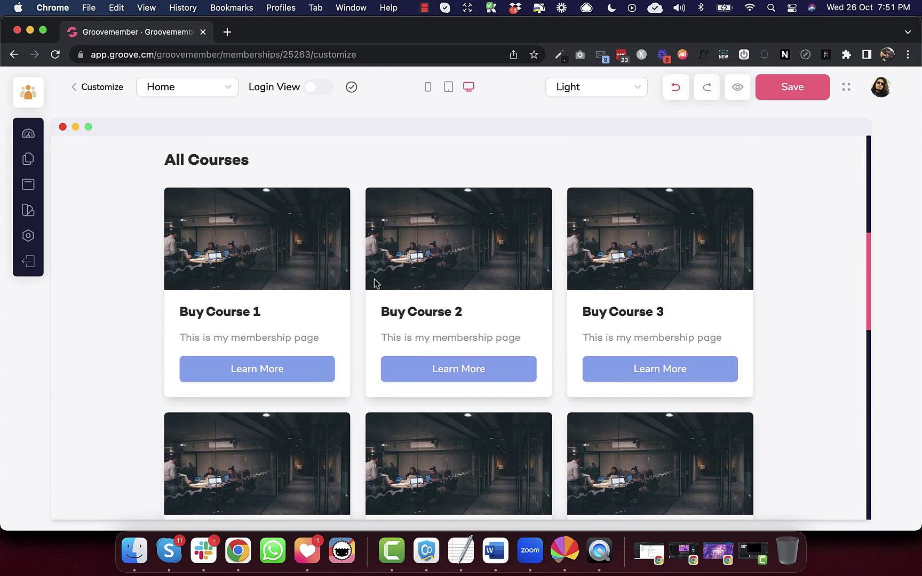
scroll(375, 282, "down", 4)
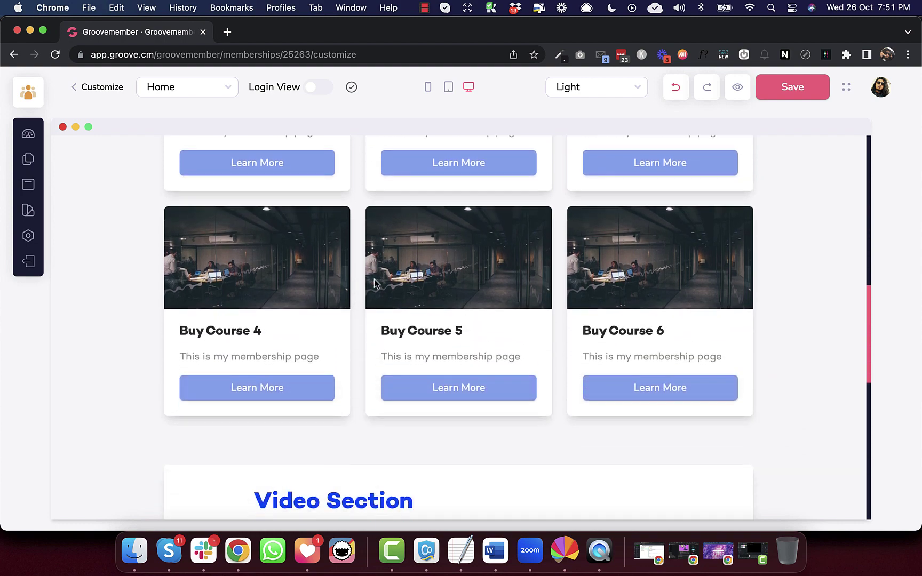
scroll(374, 283, "up", 3)
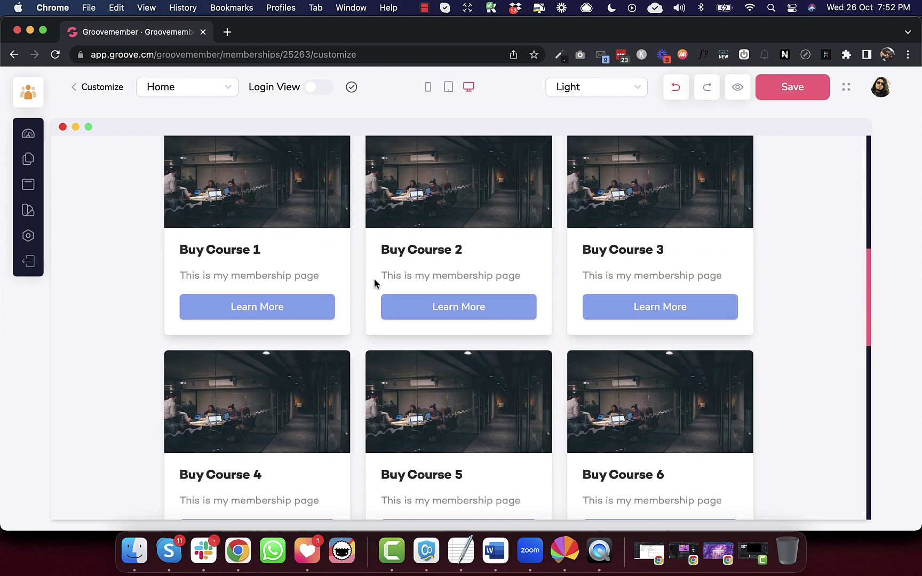
scroll(374, 283, "up", 3)
scroll(374, 283, "down", 3)
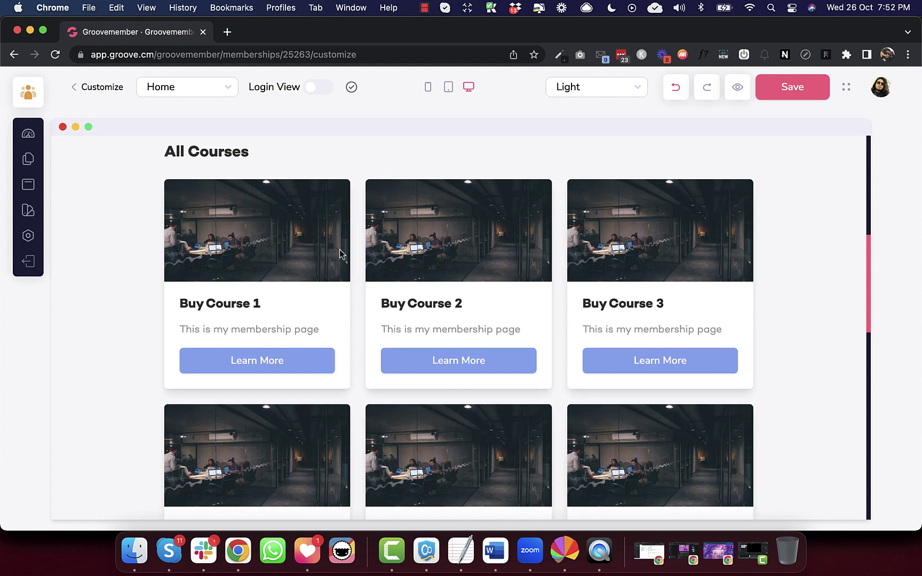
scroll(326, 299, "down", 2)
scroll(327, 300, "down", 10)
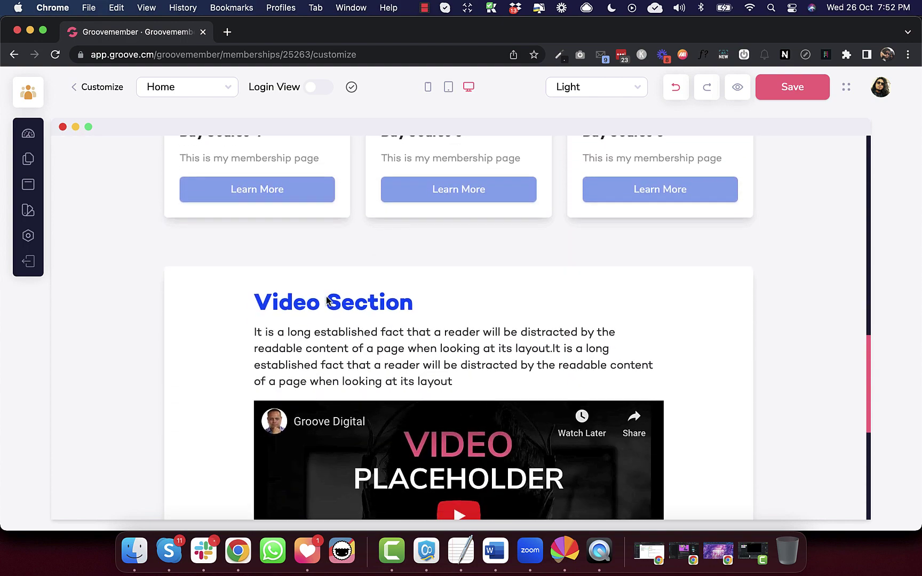
- Scroll back up the preview and open then close the page dropdown, staying on Home
scroll(327, 301, "up", 4)
scroll(326, 300, "up", 2)
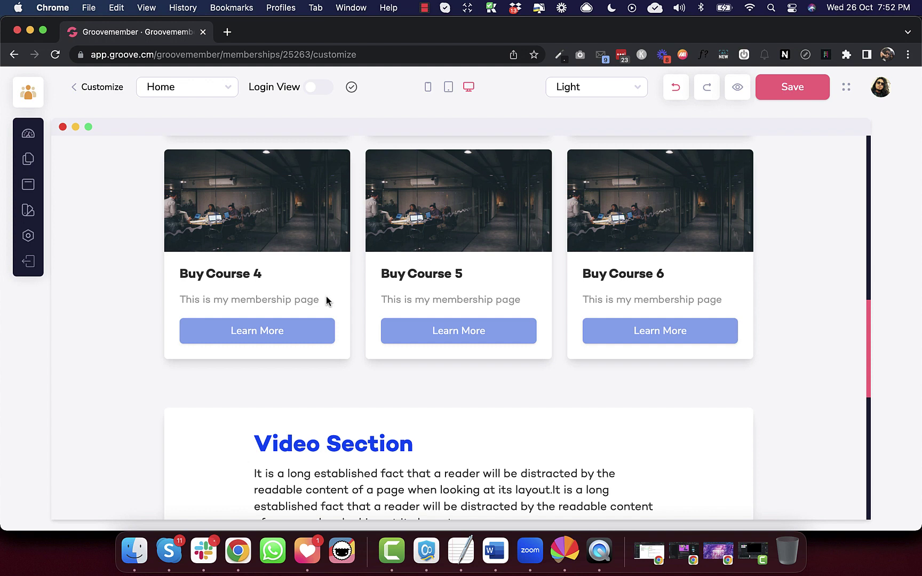
scroll(326, 297, "up", 6)
scroll(326, 298, "down", 9)
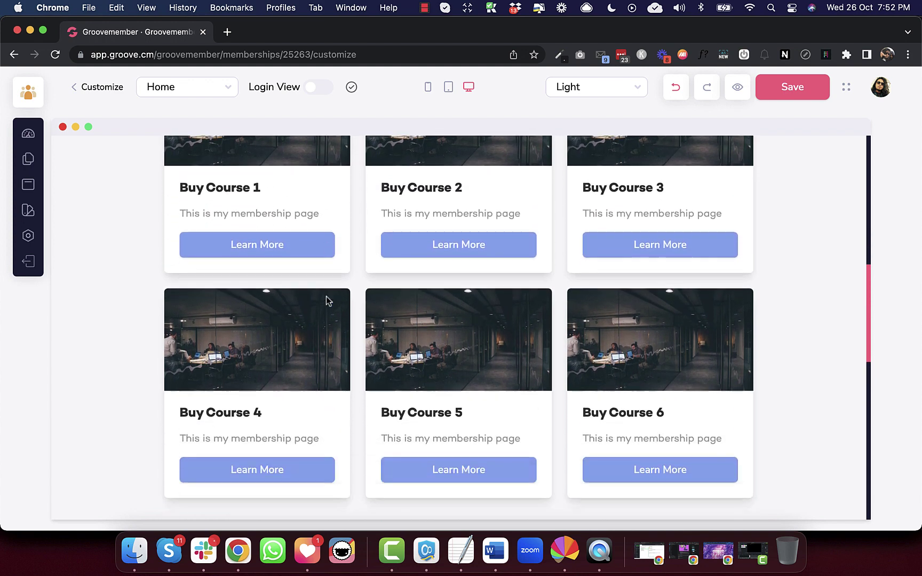
mouse_move(186, 361)
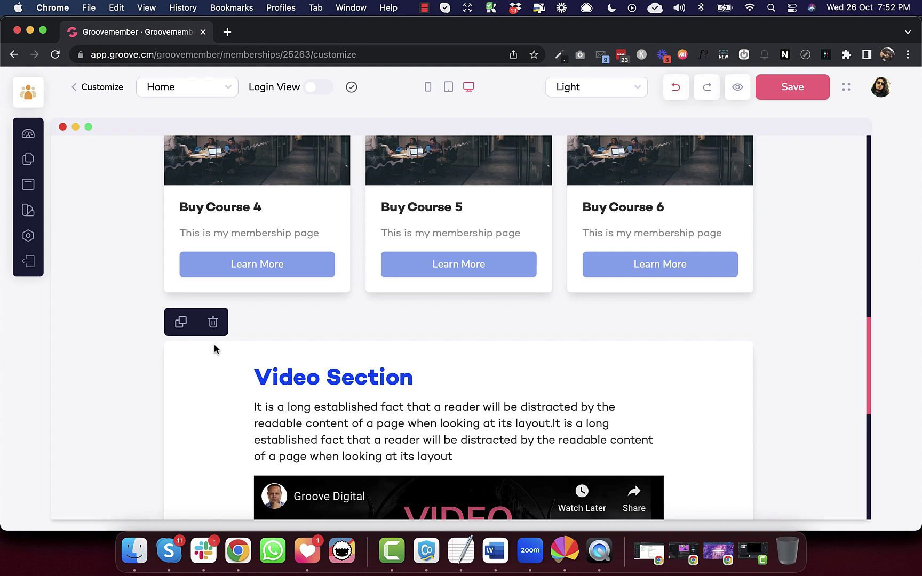
scroll(214, 350, "up", 4)
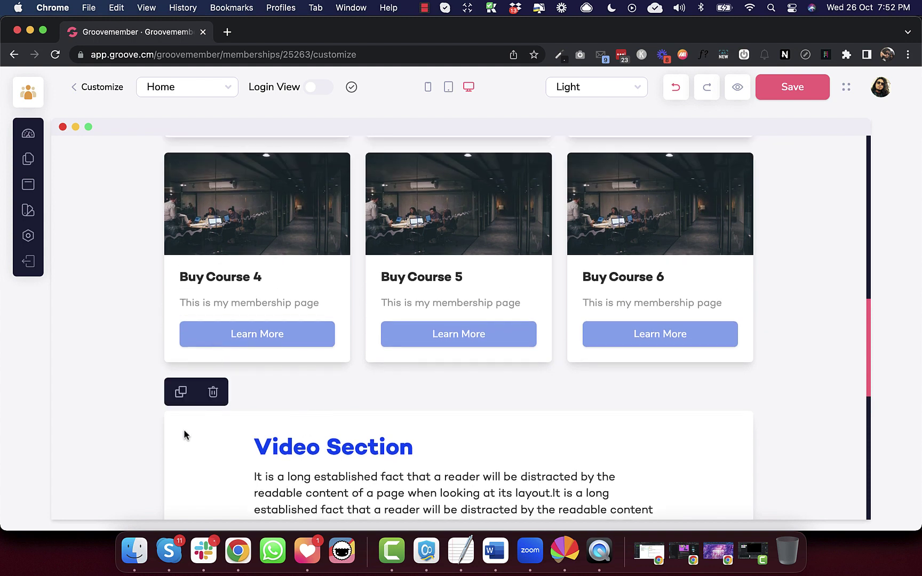
scroll(208, 422, "up", 10)
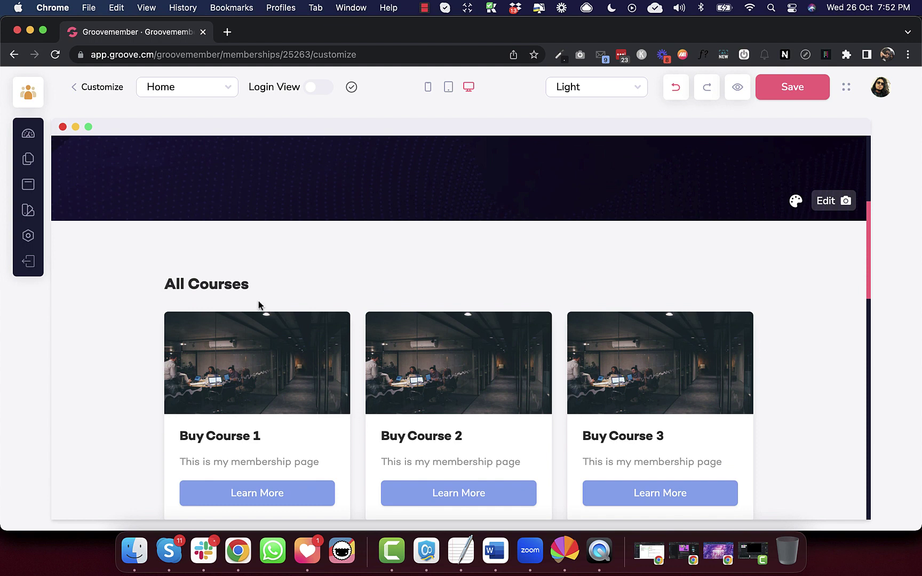
left_click(181, 94)
left_click(181, 94)
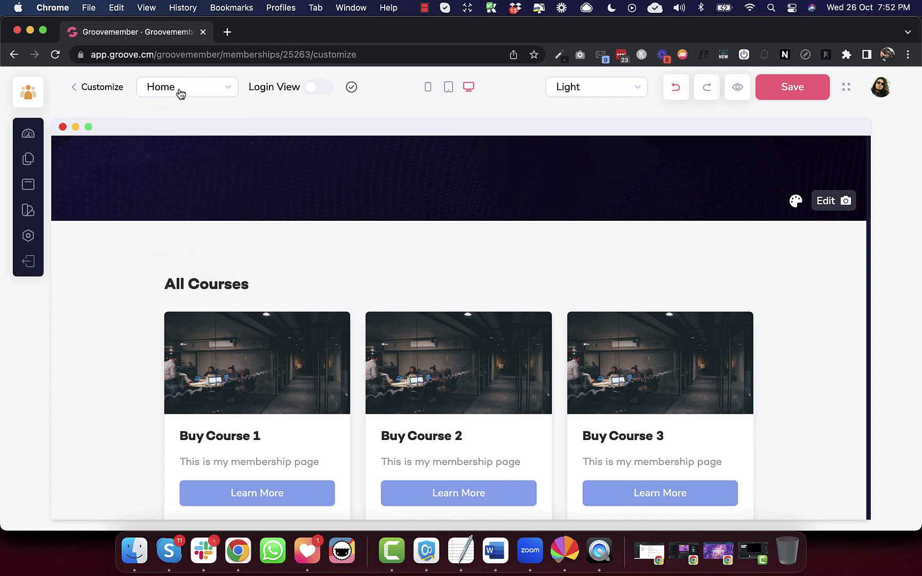
- Open the Pages list and start editing the Home page settings
left_click(29, 160)
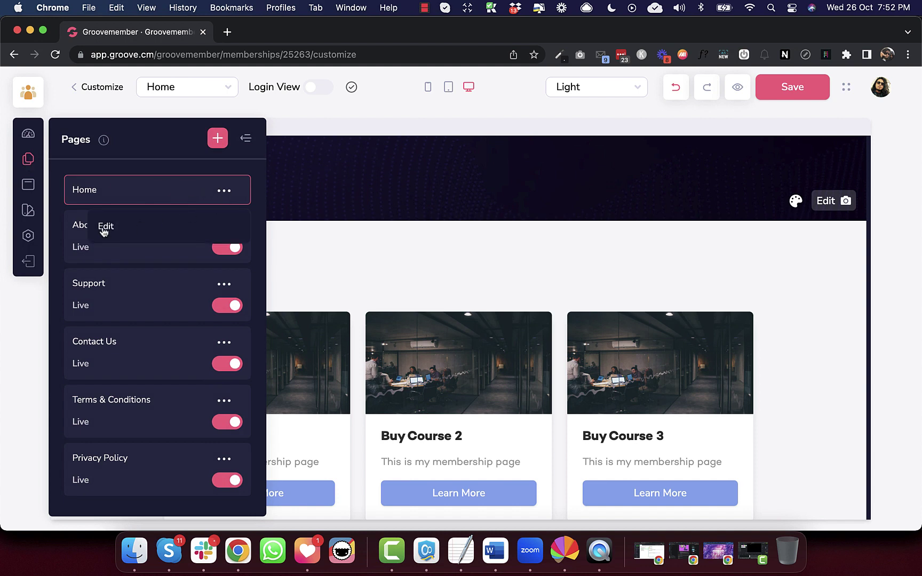
left_click(102, 227)
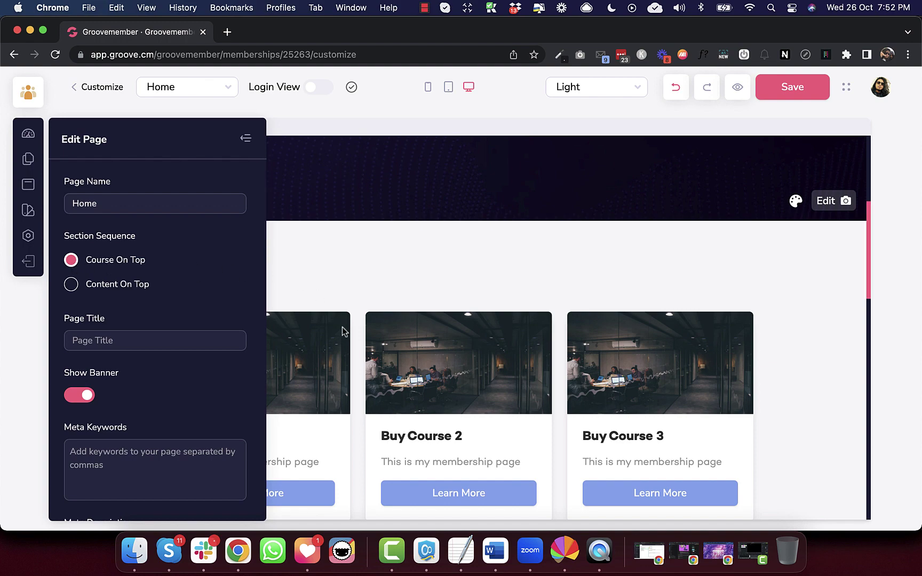
scroll(343, 336, "down", 1)
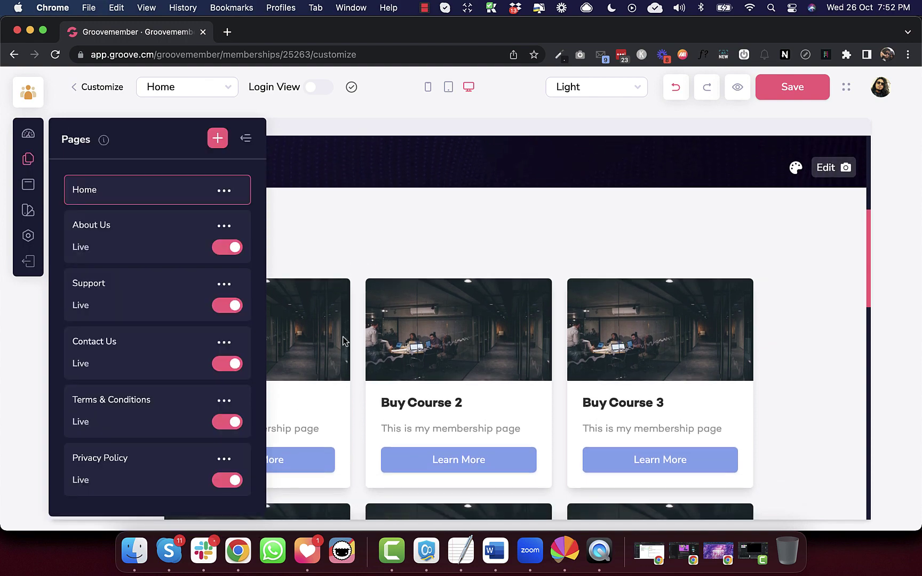
scroll(343, 337, "down", 10)
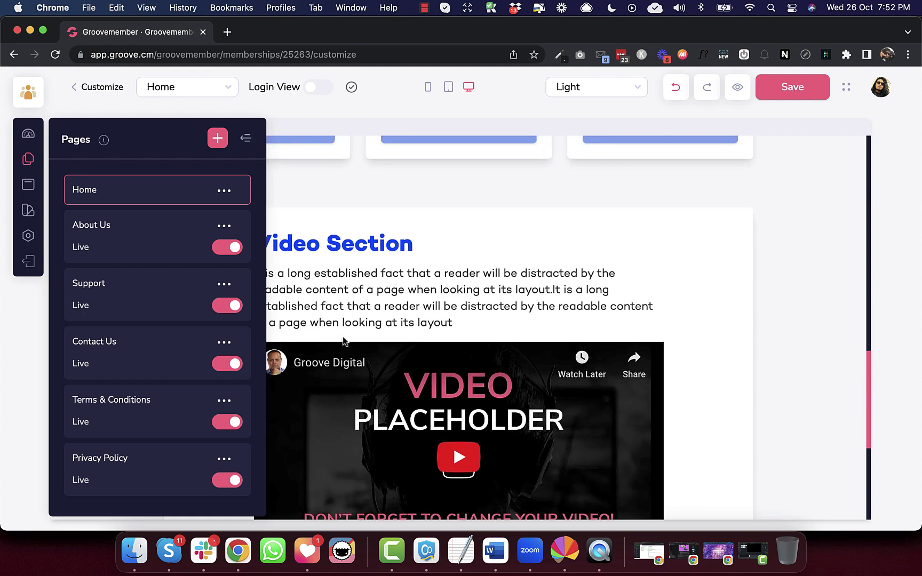
left_click(220, 191)
left_click(120, 224)
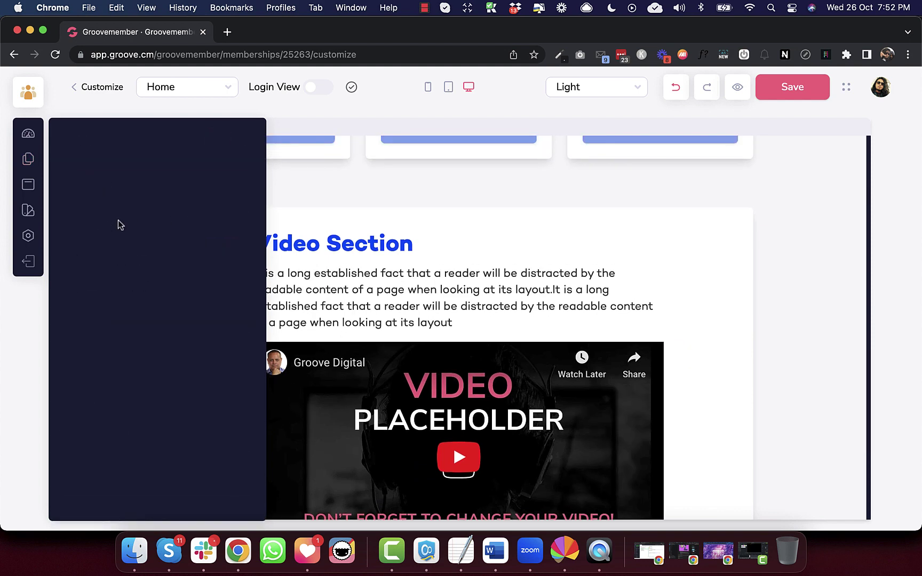
- Set Home's Section Sequence to Content On Top, save it, and collapse the Pages panel
left_click(71, 284)
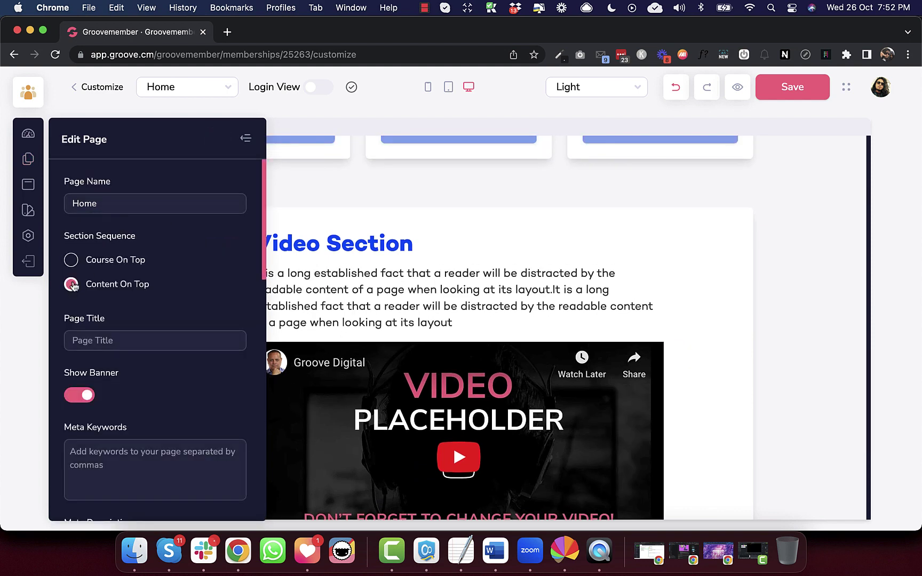
scroll(155, 323, "down", 10)
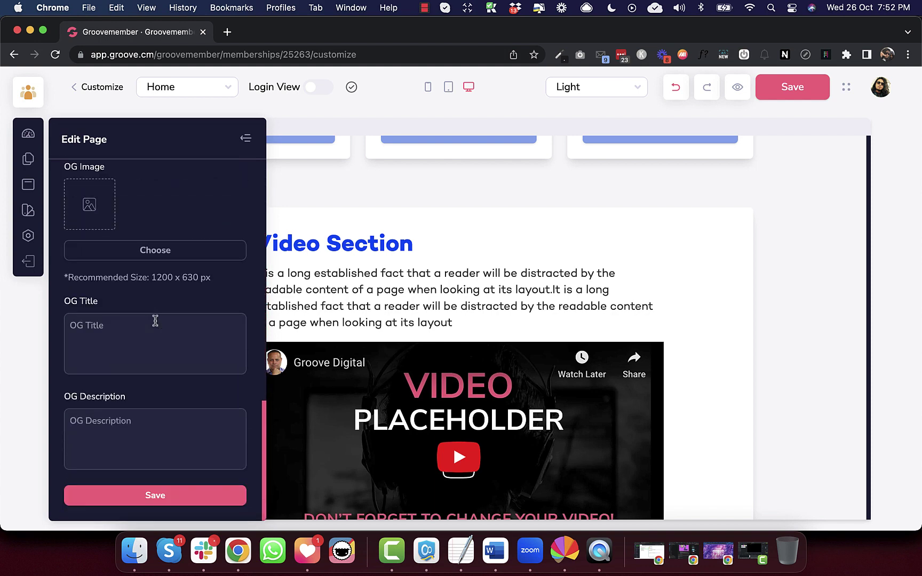
left_click(134, 496)
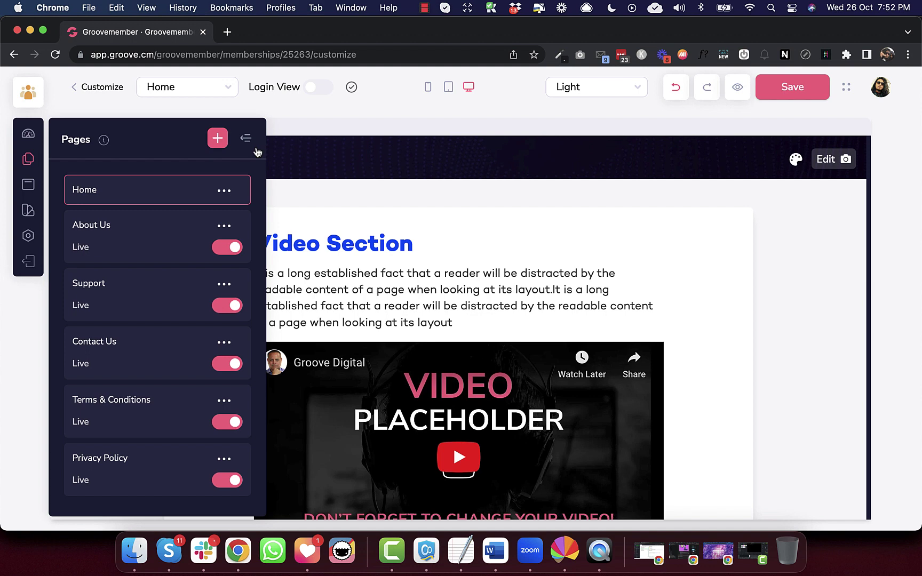
left_click(246, 141)
scroll(329, 232, "down", 10)
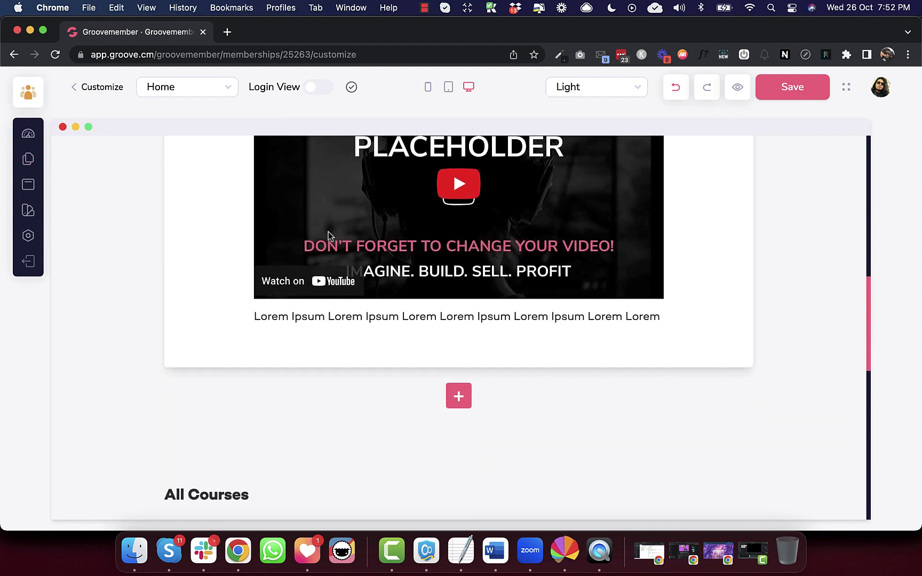
scroll(328, 235, "down", 7)
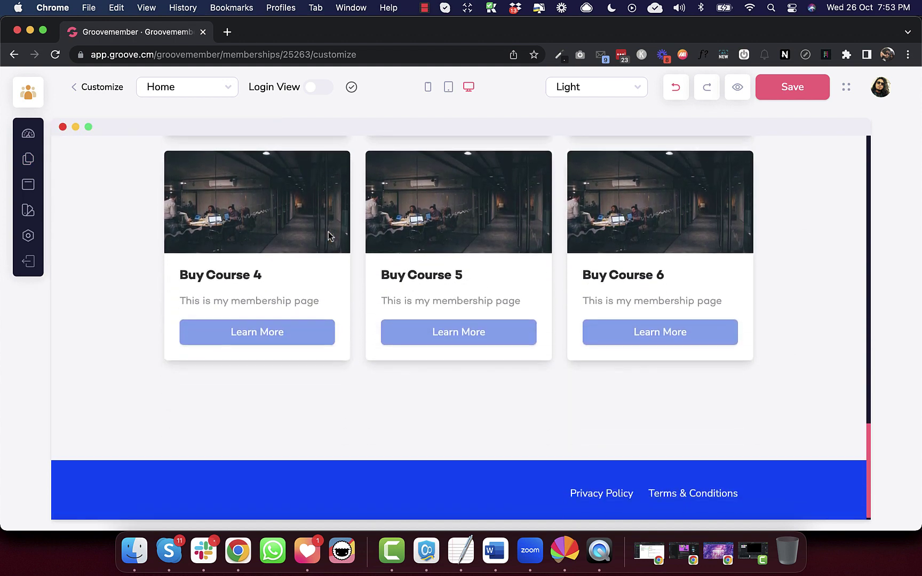
scroll(327, 235, "up", 2)
scroll(328, 231, "up", 1)
- Save the site, copy its Website URL, and load the live membership site in a new tab
left_click(792, 88)
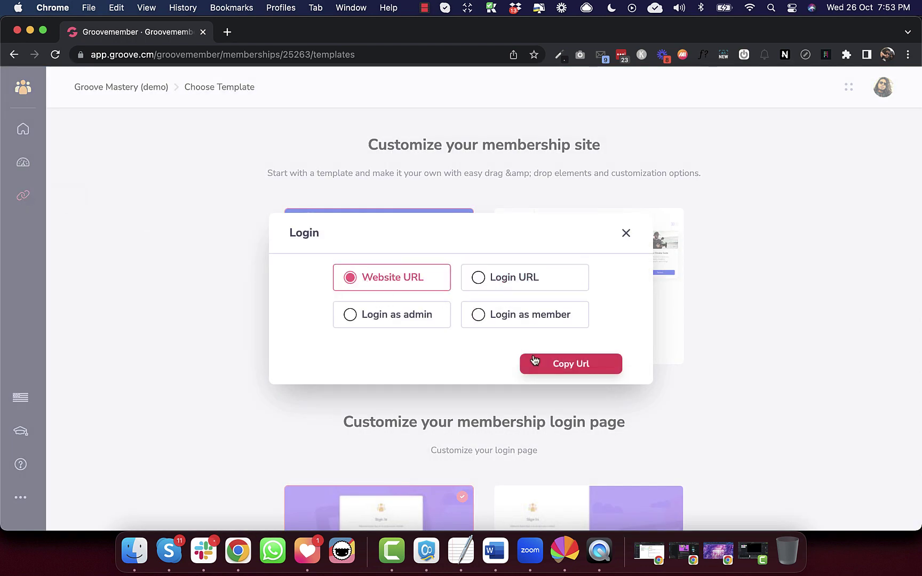
left_click(550, 368)
left_click(227, 32)
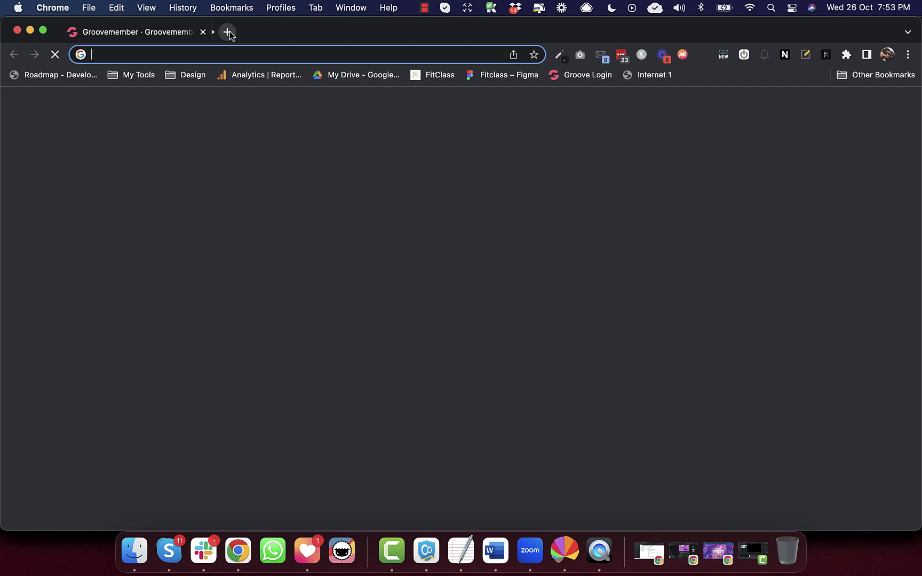
key("super+v")
key("Return")
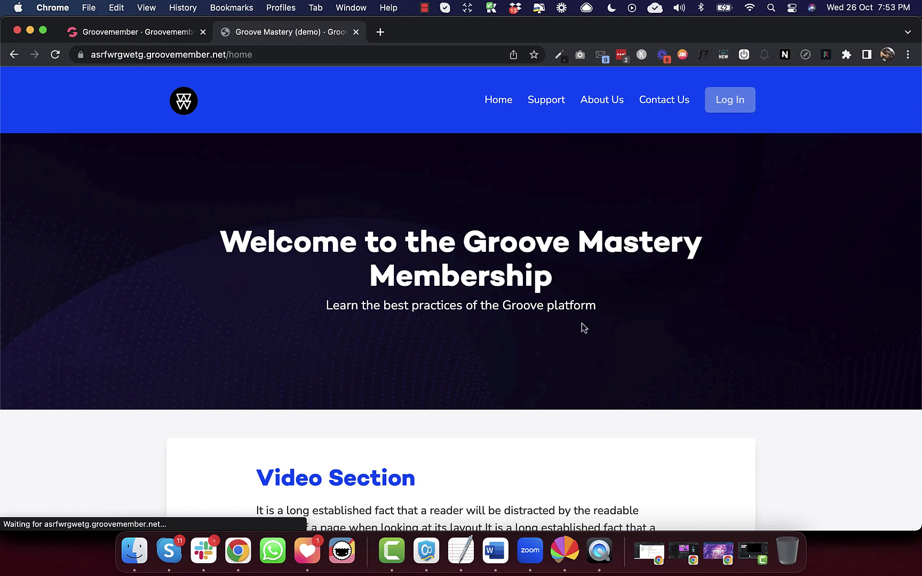
scroll(583, 328, "down", 10)
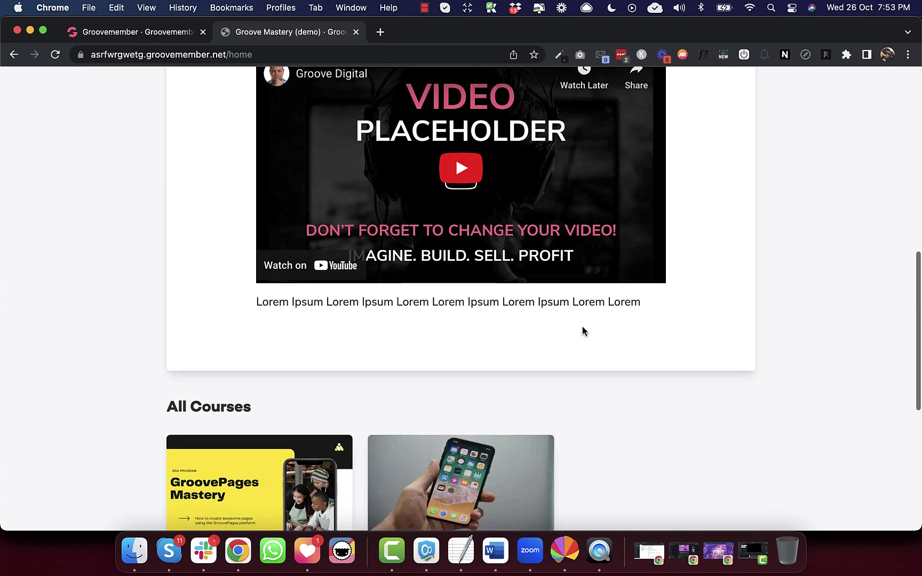
scroll(583, 327, "down", 5)
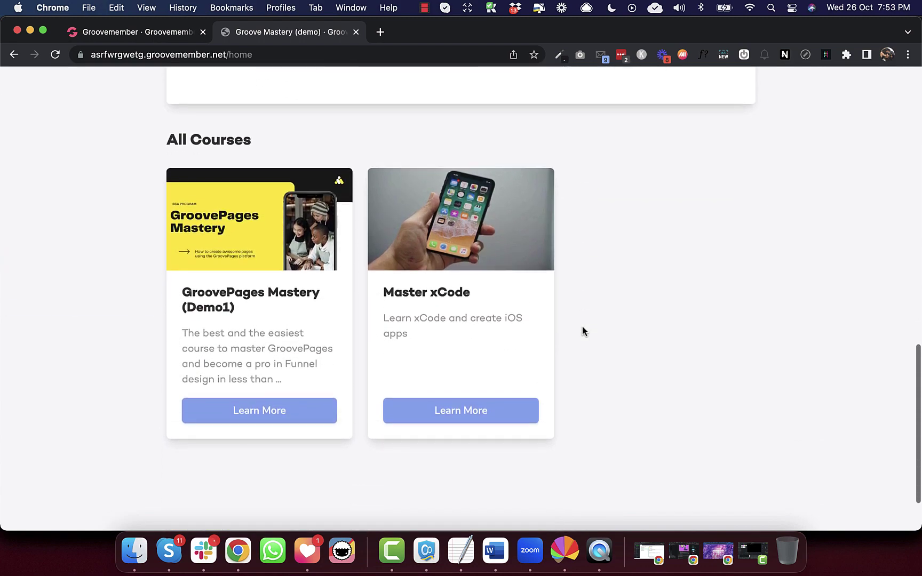
scroll(583, 330, "up", 15)
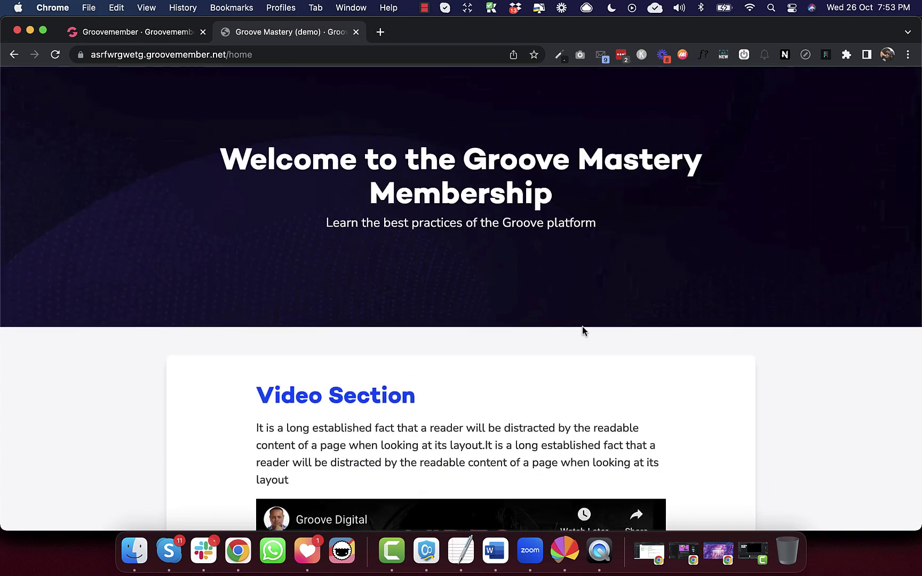
scroll(582, 331, "up", 3)
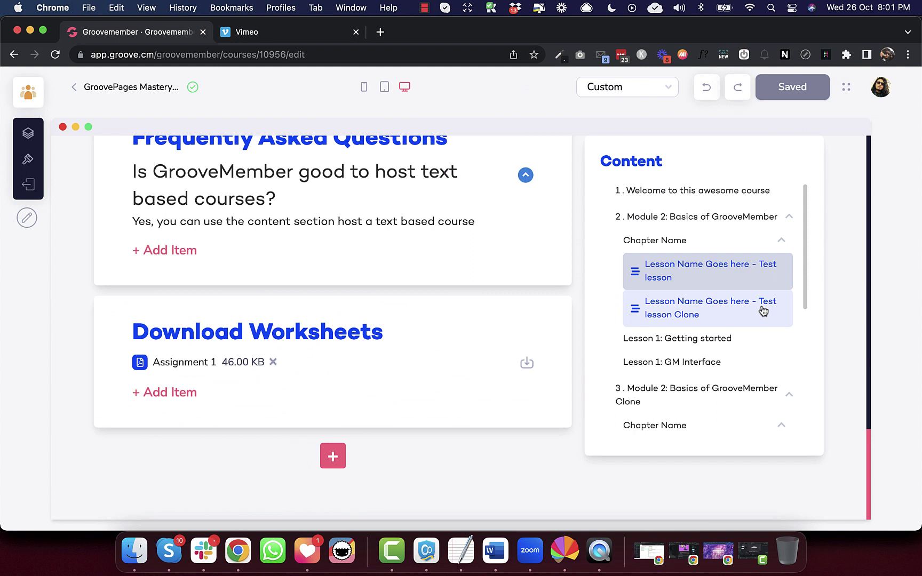
- Add a Content text block below Download Worksheets
left_click(331, 456)
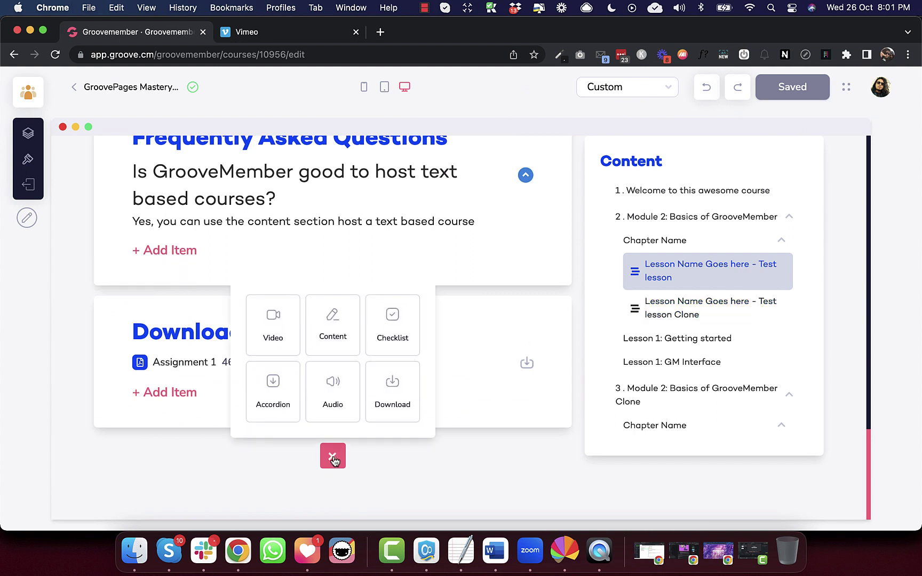
left_click(338, 331)
scroll(337, 331, "down", 3)
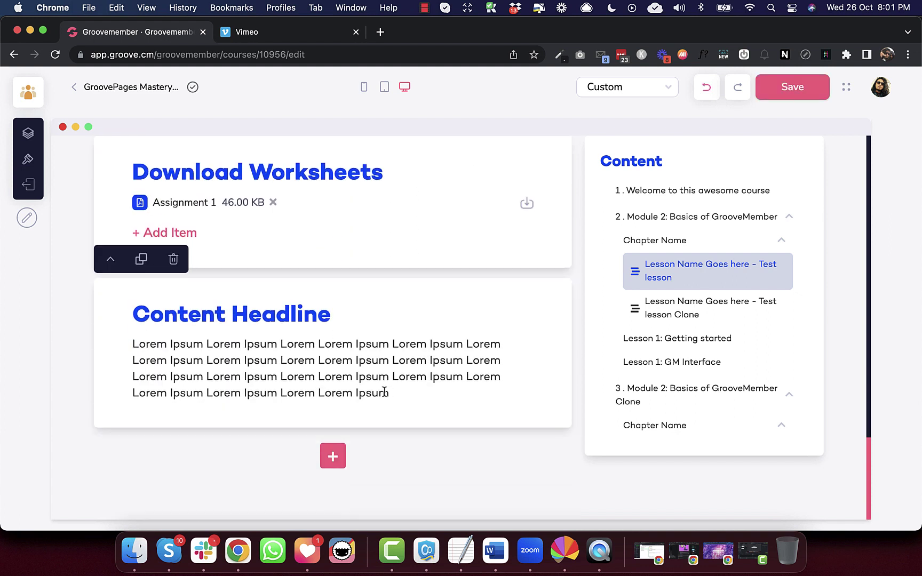
- On a new line, insert an embed field and paste the Vimeo embed code
key("Return")
key("Return")
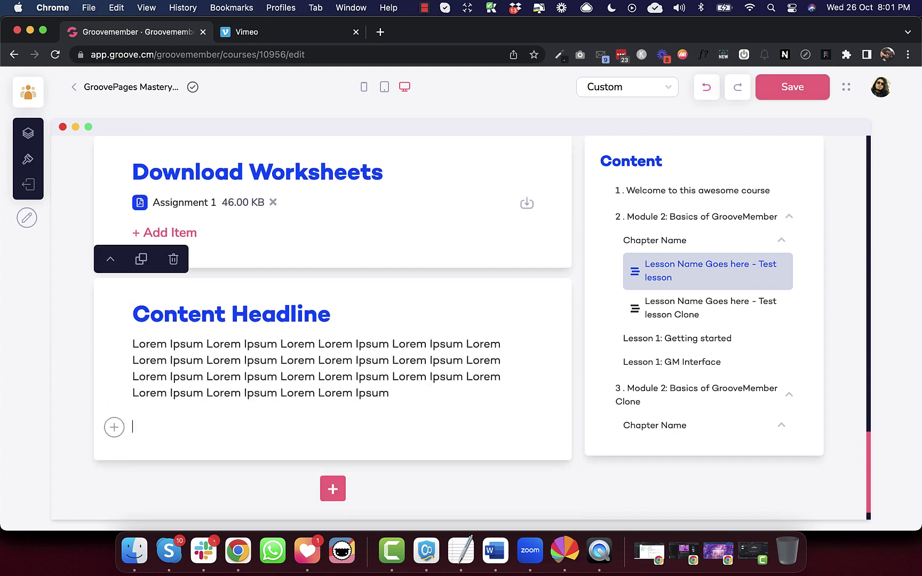
left_click(115, 427)
left_click(194, 427)
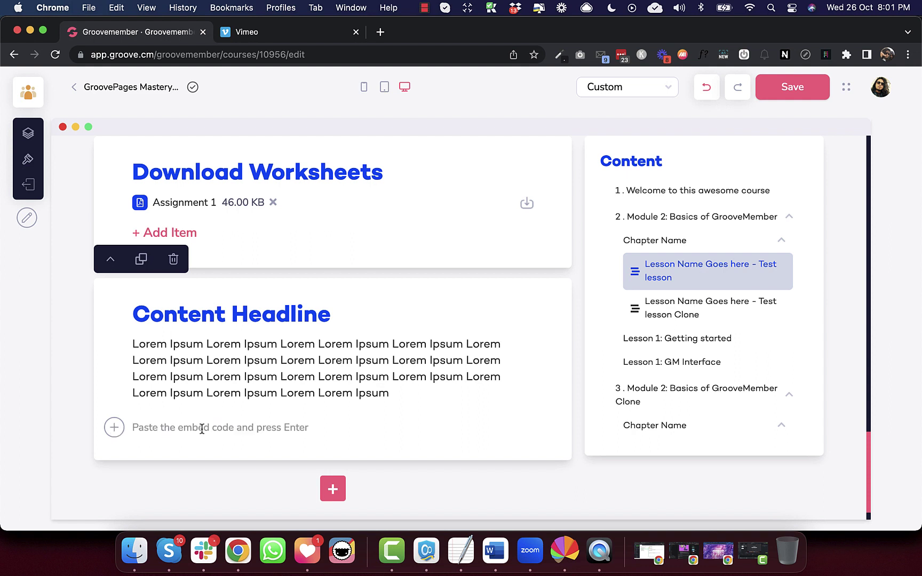
left_click(219, 428)
key("super+v")
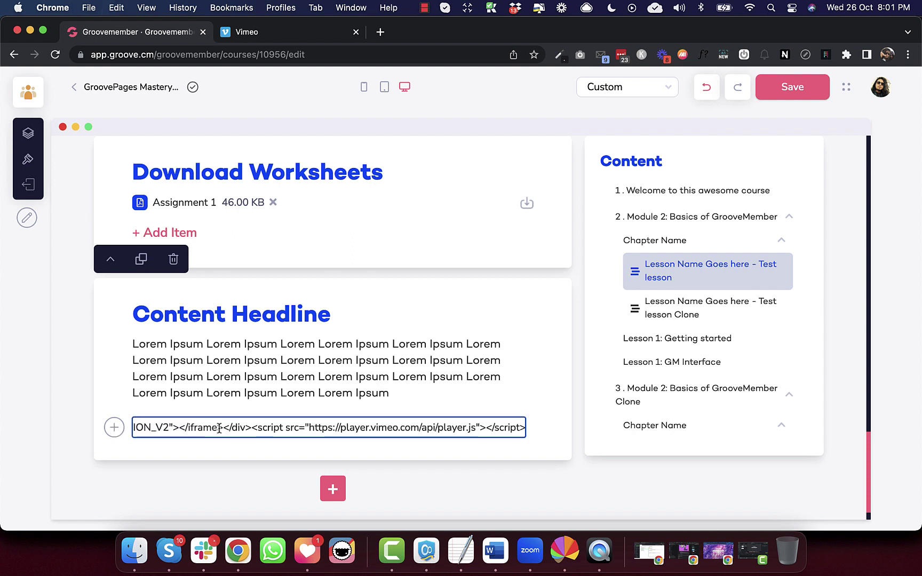
key("Return")
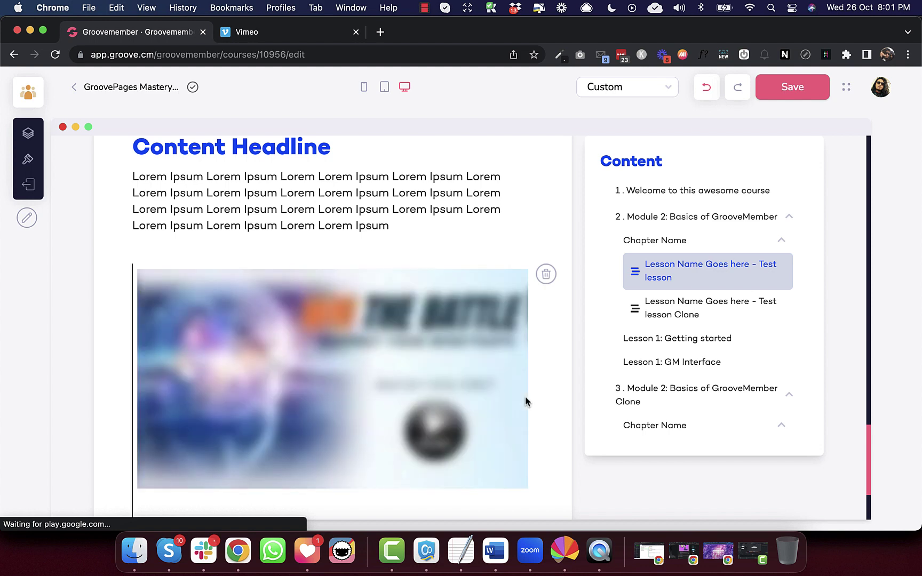
scroll(525, 401, "down", 2)
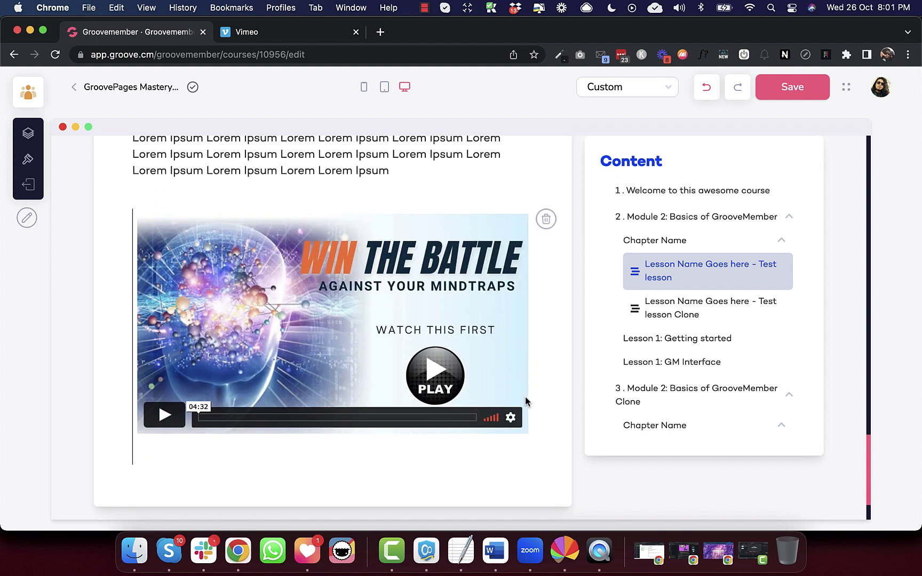
scroll(461, 465, "up", 3)
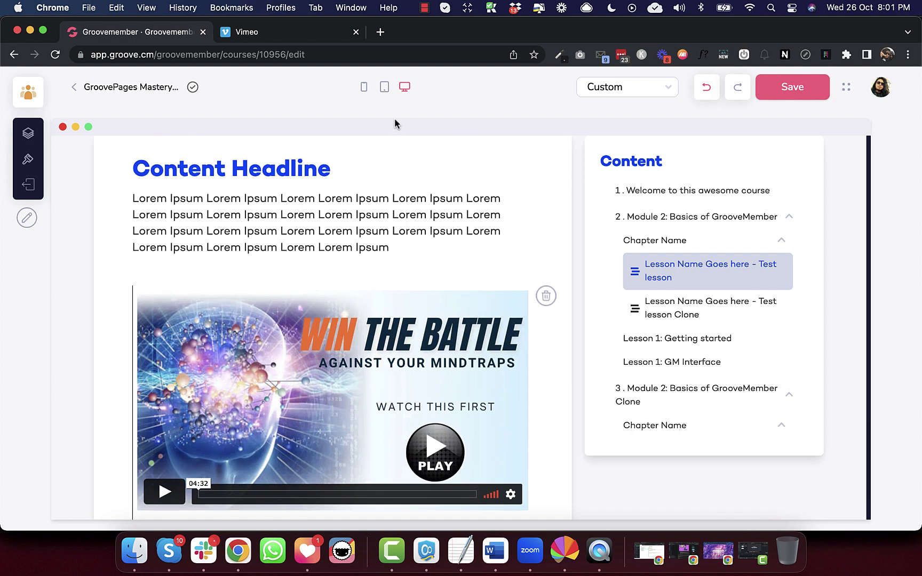
- Preview the lesson at tablet and mobile widths, then return to desktop width
left_click(384, 87)
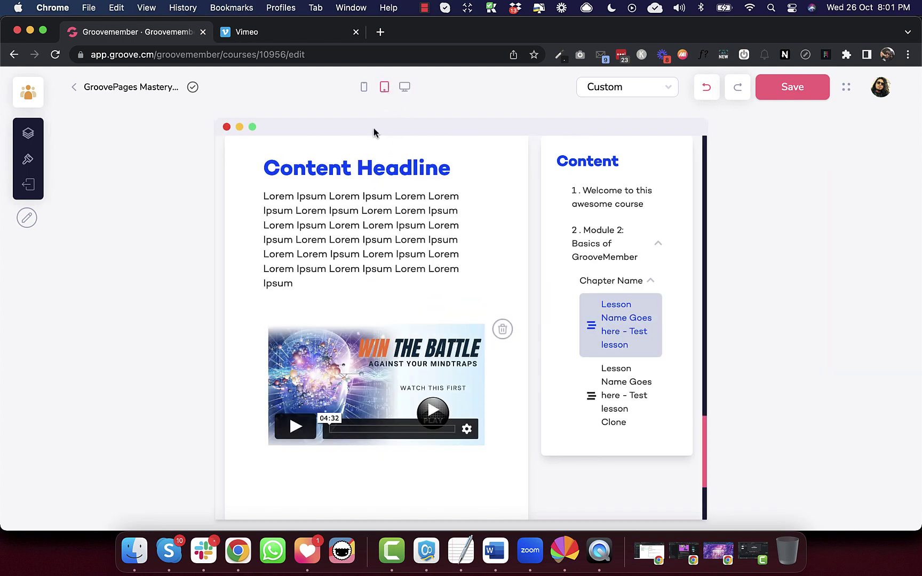
left_click(364, 87)
scroll(438, 404, "down", 5)
scroll(438, 403, "up", 15)
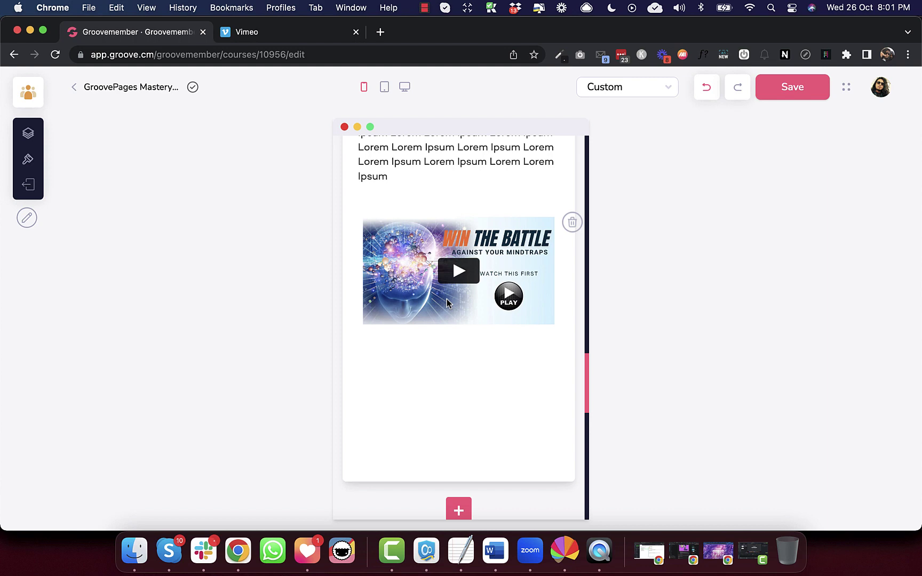
left_click(405, 87)
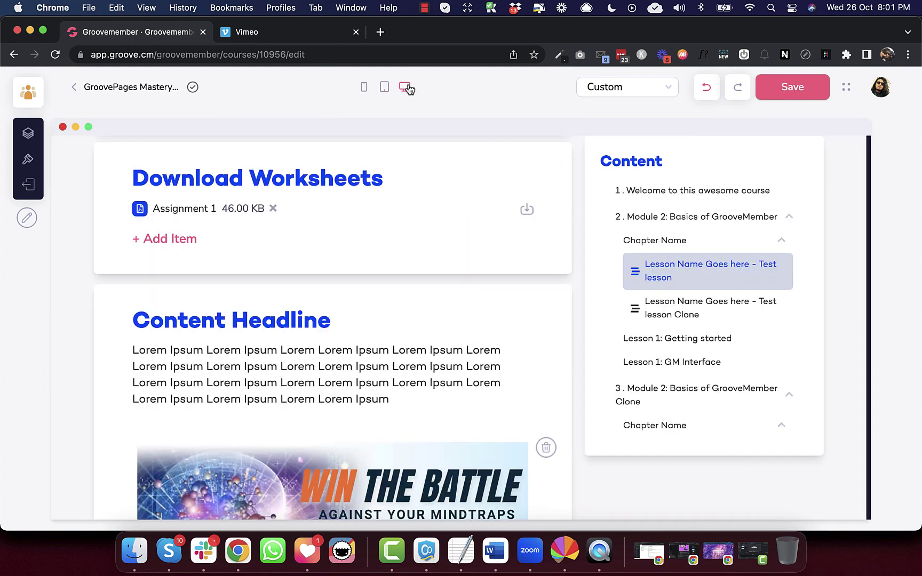
scroll(465, 204, "down", 5)
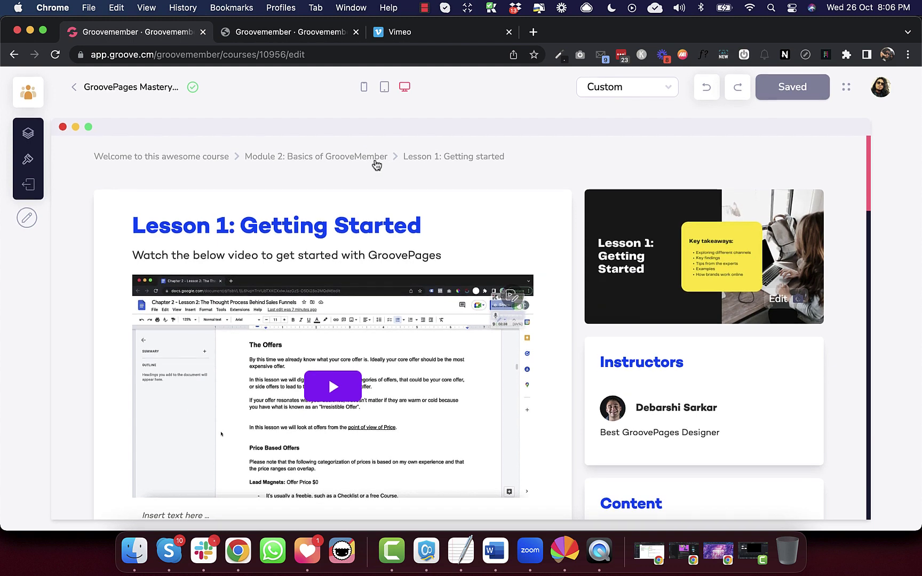
left_click(309, 157)
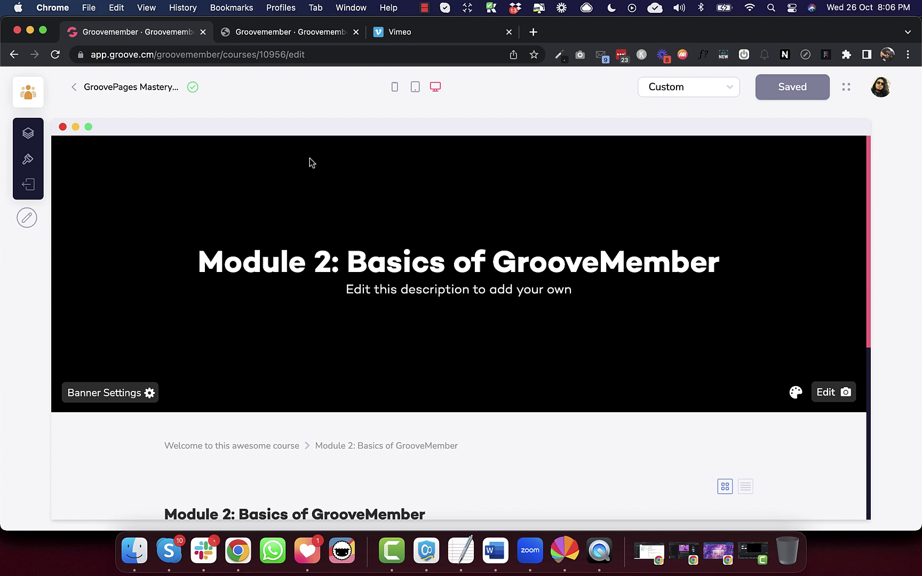
scroll(368, 301, "down", 3)
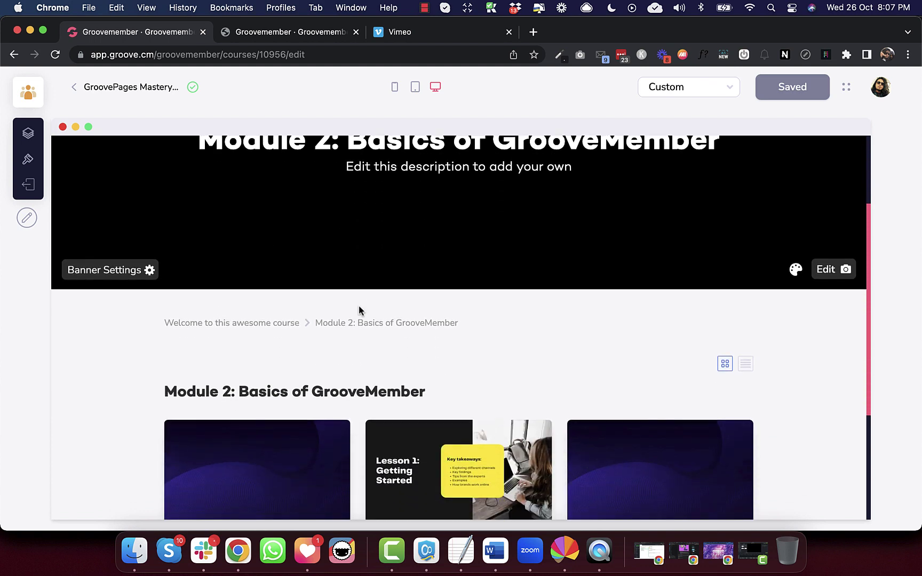
left_click(246, 322)
scroll(430, 421, "down", 5)
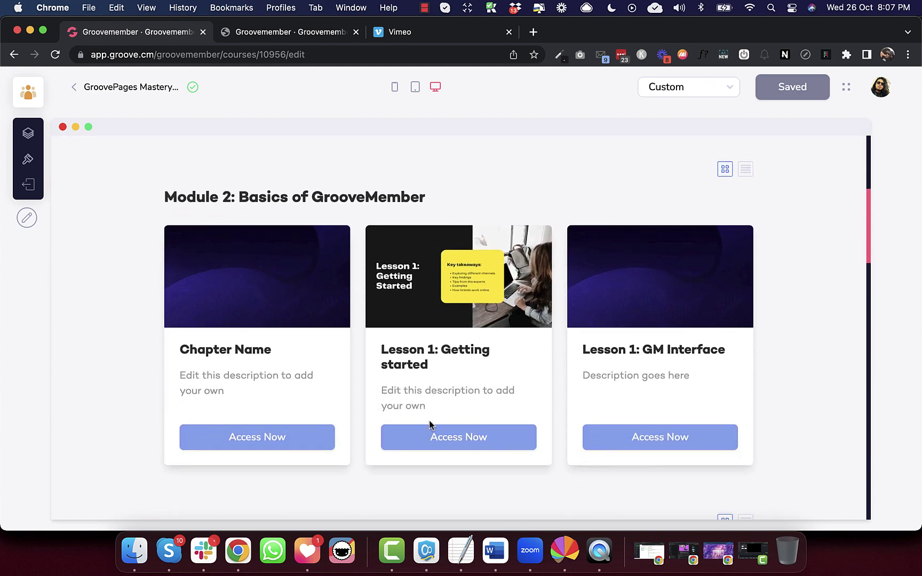
left_click(430, 425)
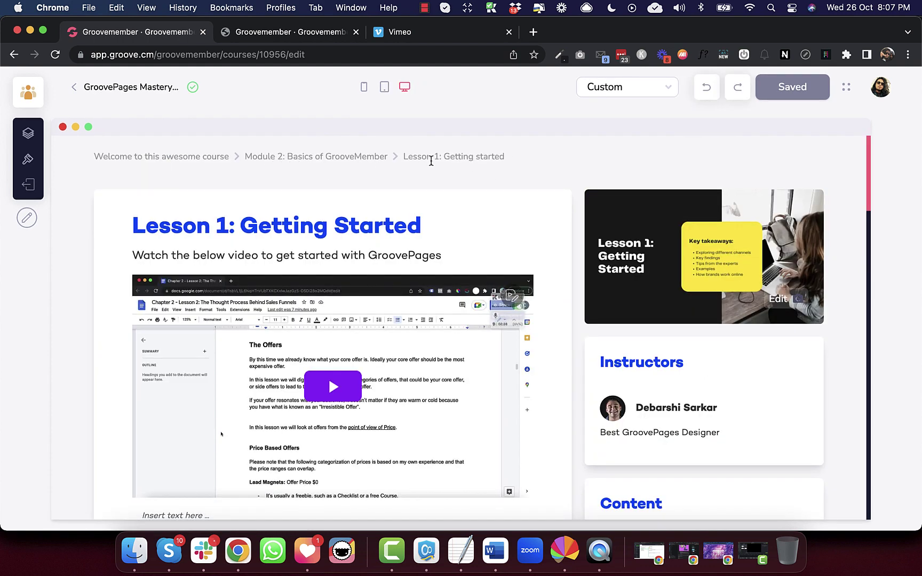
- Switch the Lesson 1 preview to tablet, then mobile width to see breadcrumbs wrap
left_click(385, 88)
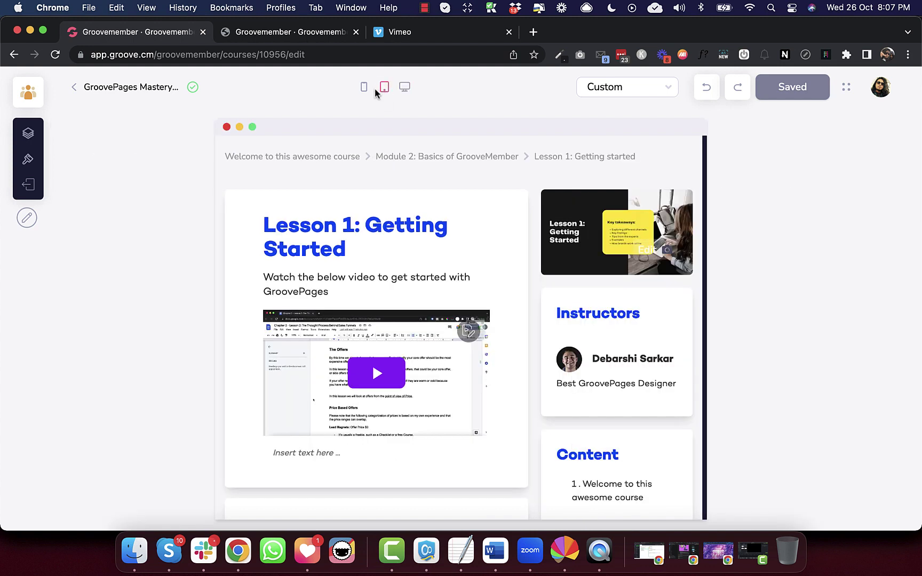
left_click(364, 87)
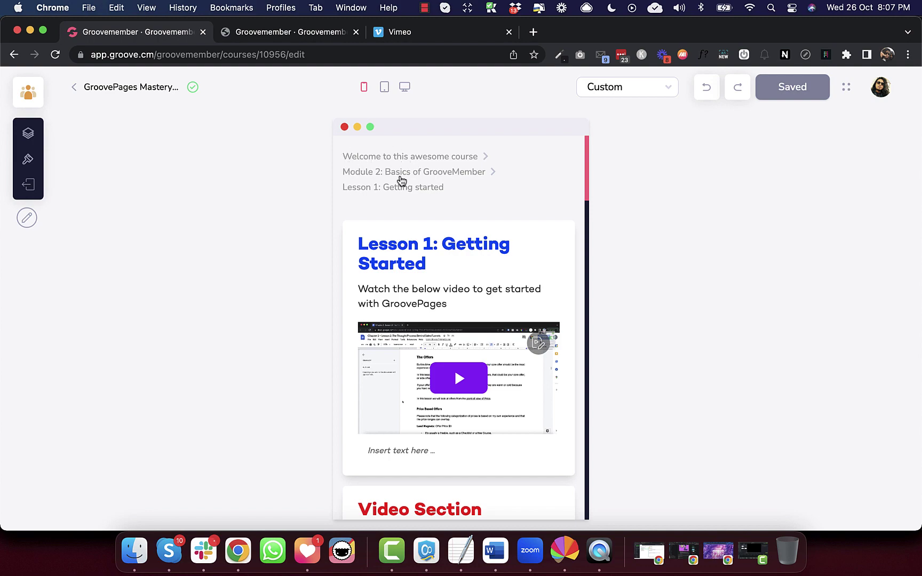
- Open the published Lesson 1 tab and inspect it in DevTools' iPhone SE device mode
left_click(291, 32)
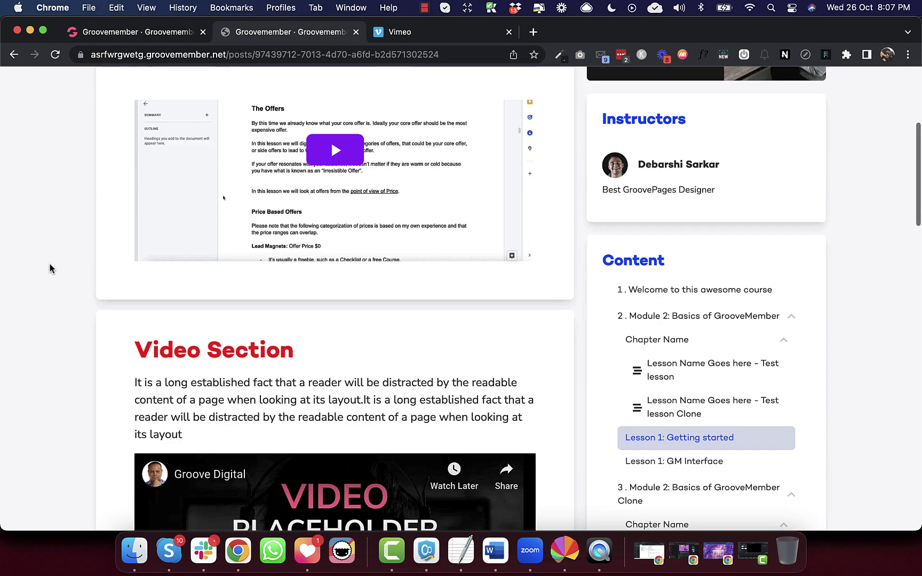
scroll(49, 262, "up", 10)
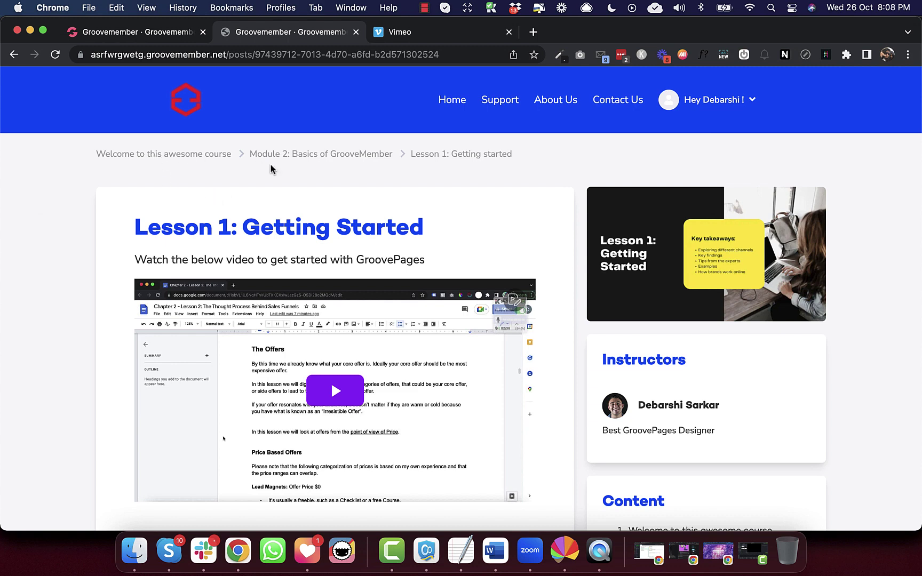
right_click(62, 241)
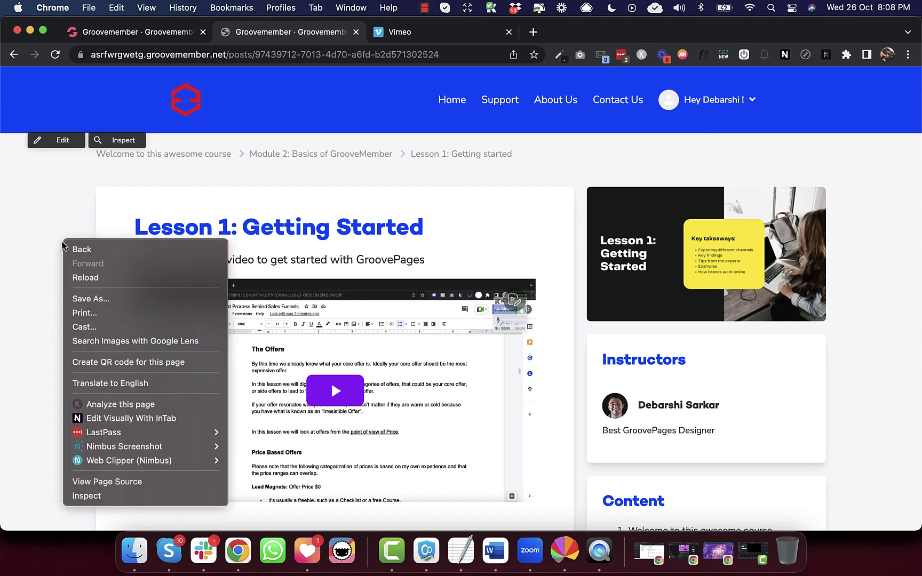
left_click(85, 496)
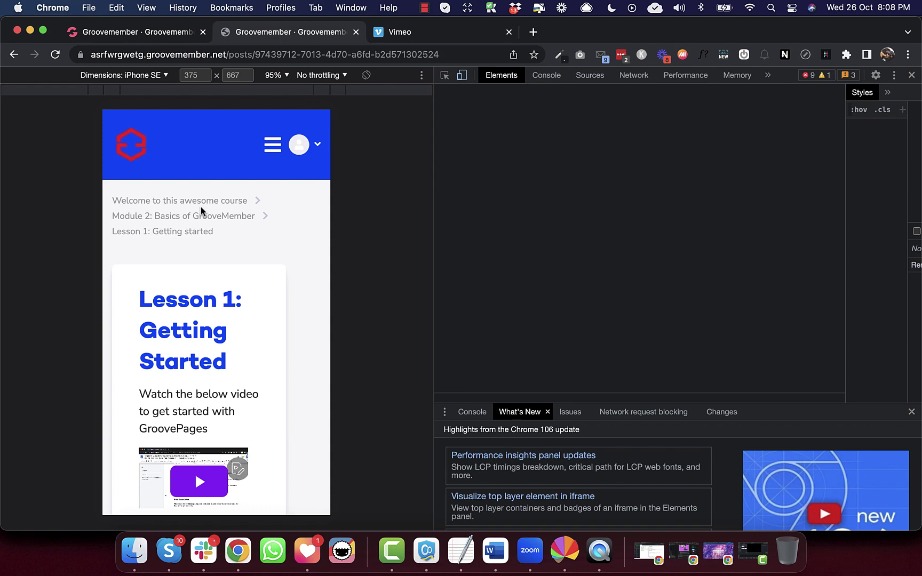
scroll(235, 237, "down", 5)
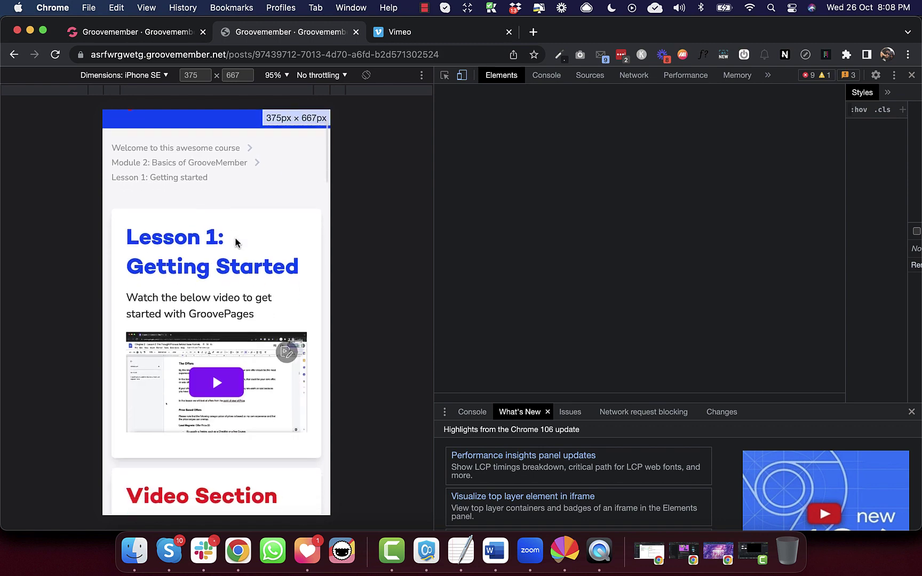
scroll(236, 238, "up", 5)
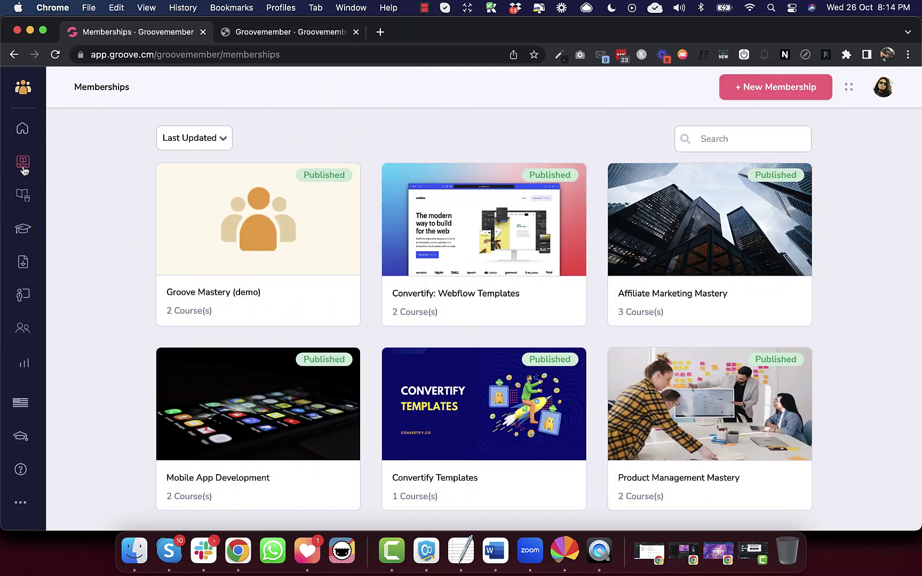
- Sort memberships by First Updated, then Last Updated, and reload Memberships via the Courses page
left_click(209, 136)
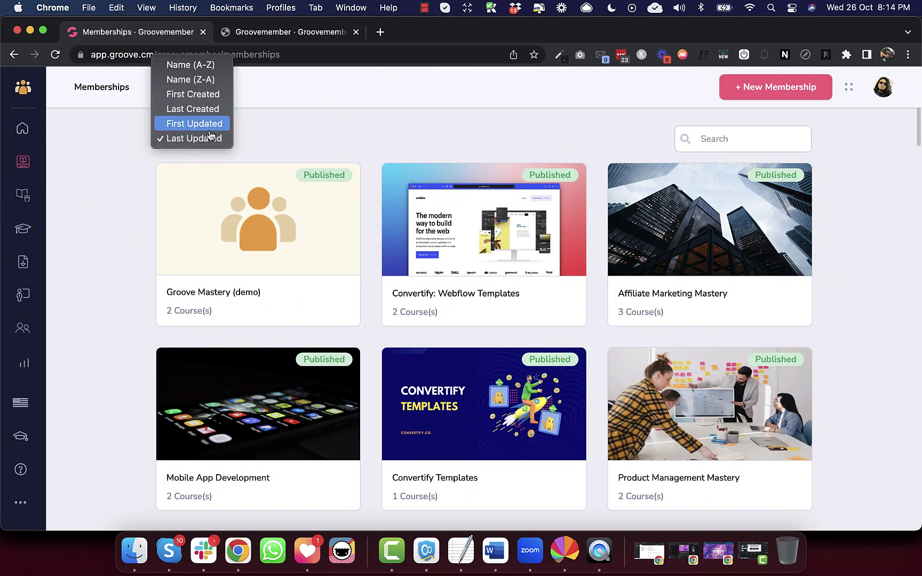
left_click(188, 139)
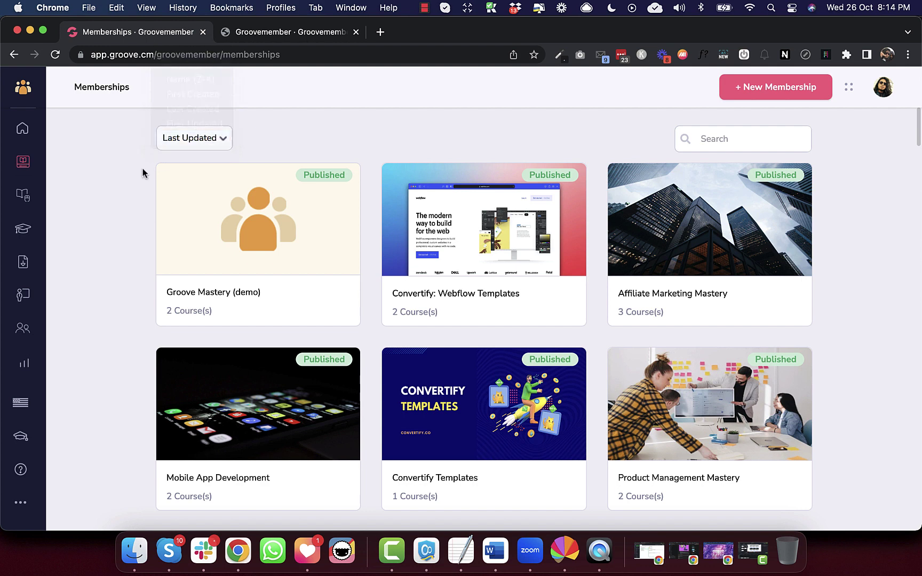
left_click(181, 147)
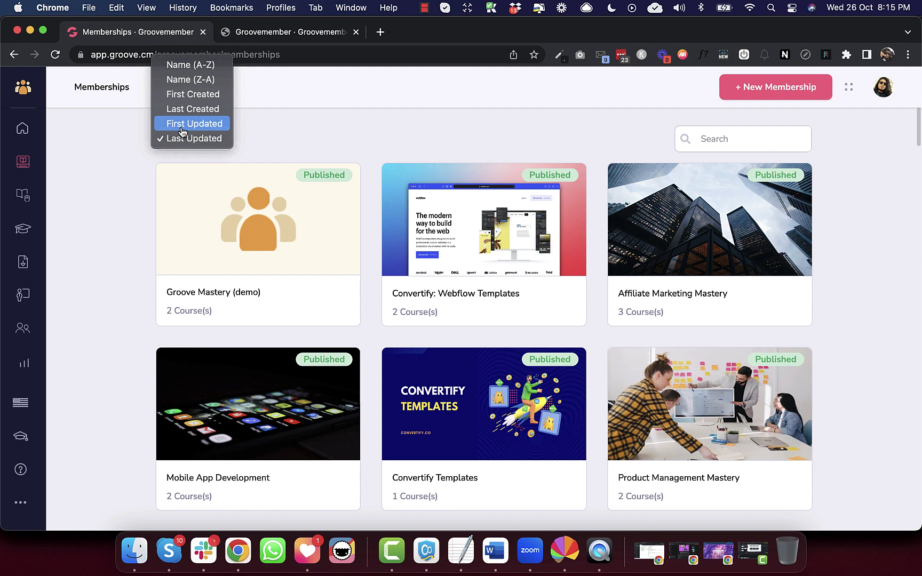
left_click(180, 124)
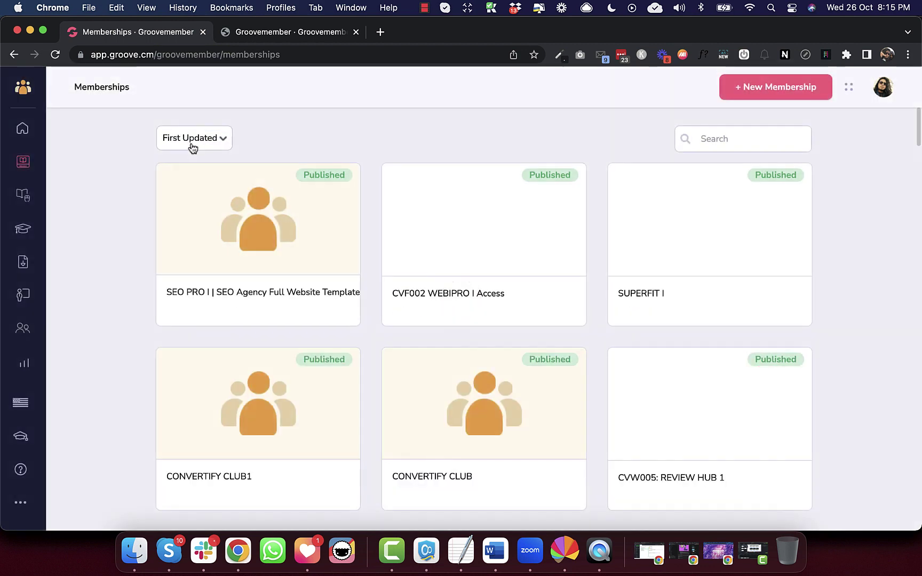
left_click(192, 142)
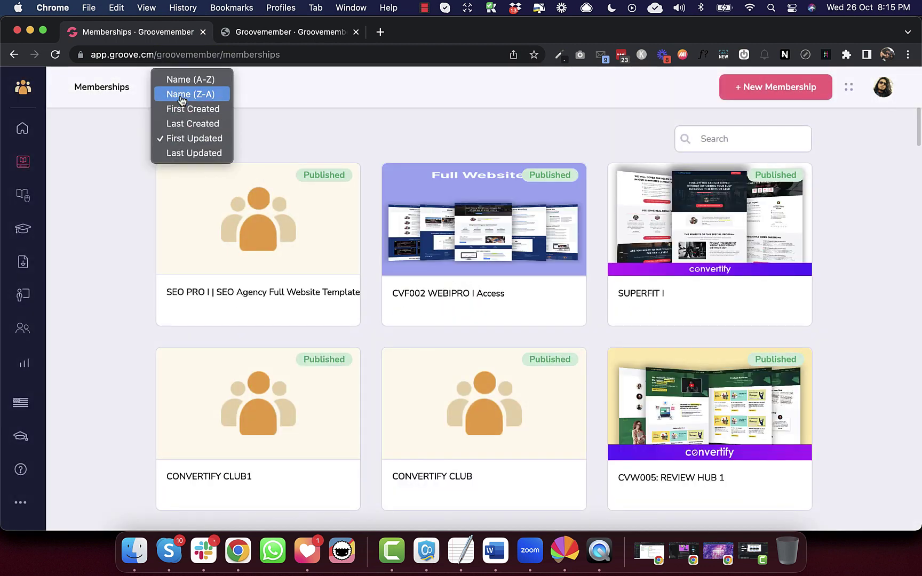
left_click(171, 154)
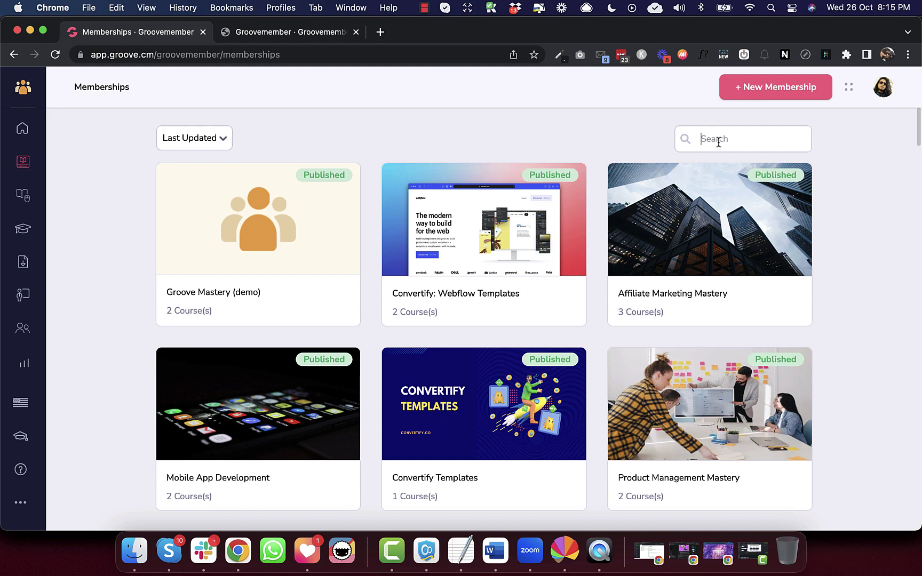
left_click(24, 192)
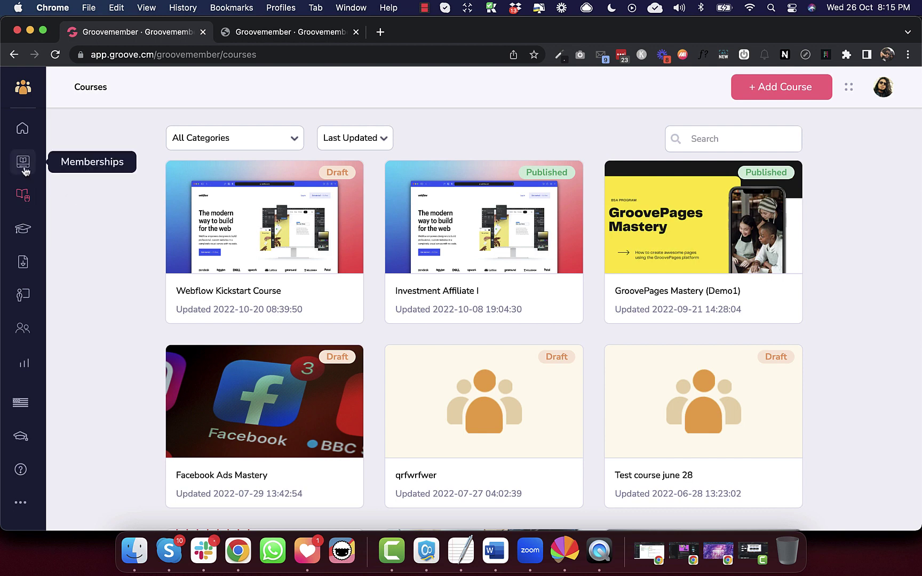
left_click(24, 170)
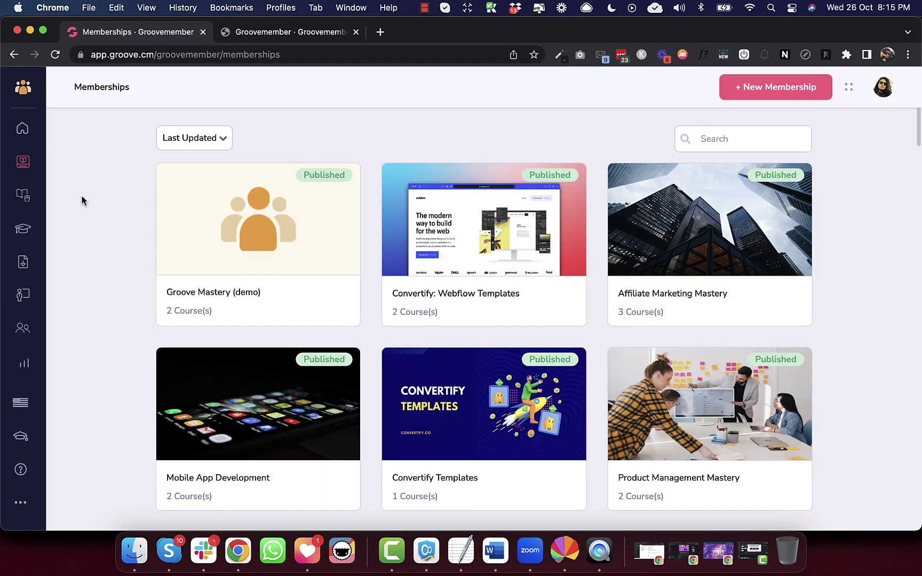
- From the Groove Mastery (demo) dashboard, set the login link to Website URL and copy it
left_click(245, 223)
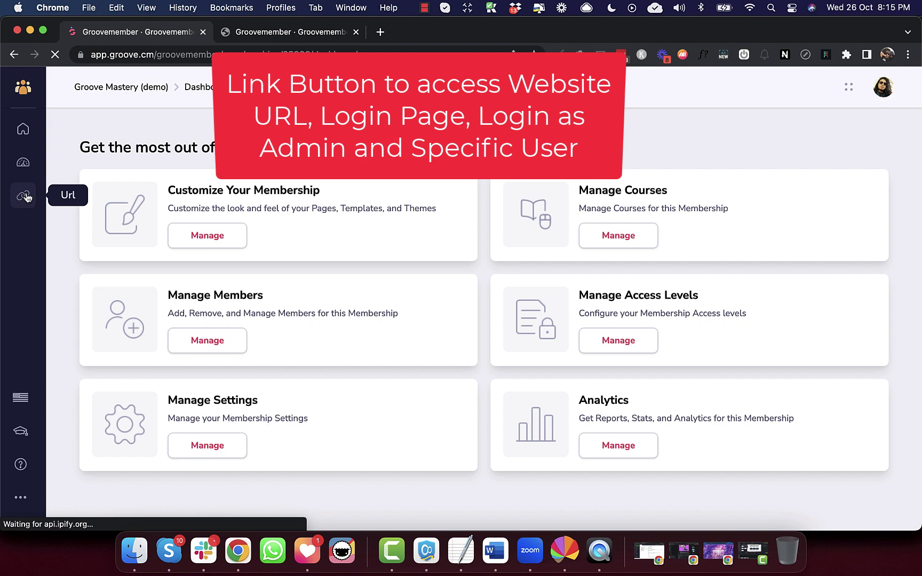
left_click(24, 197)
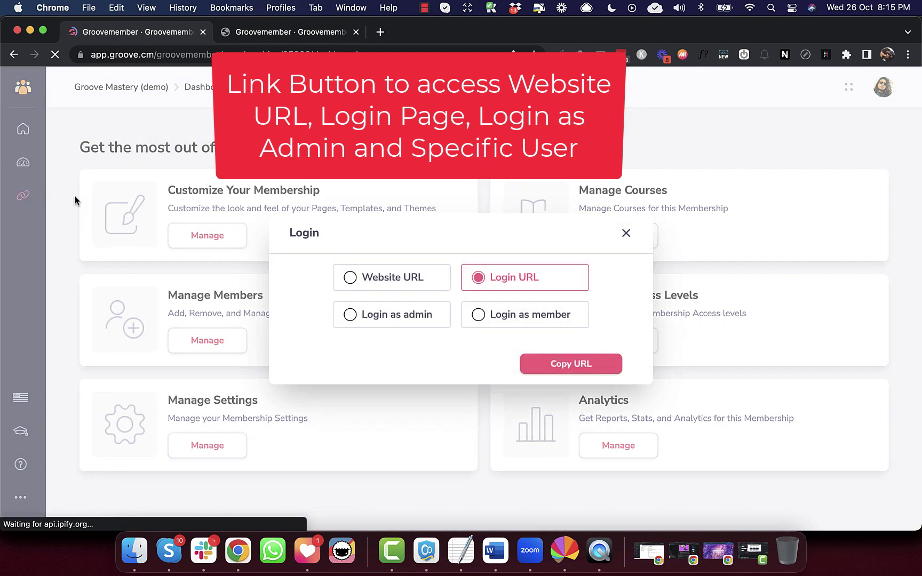
left_click(390, 281)
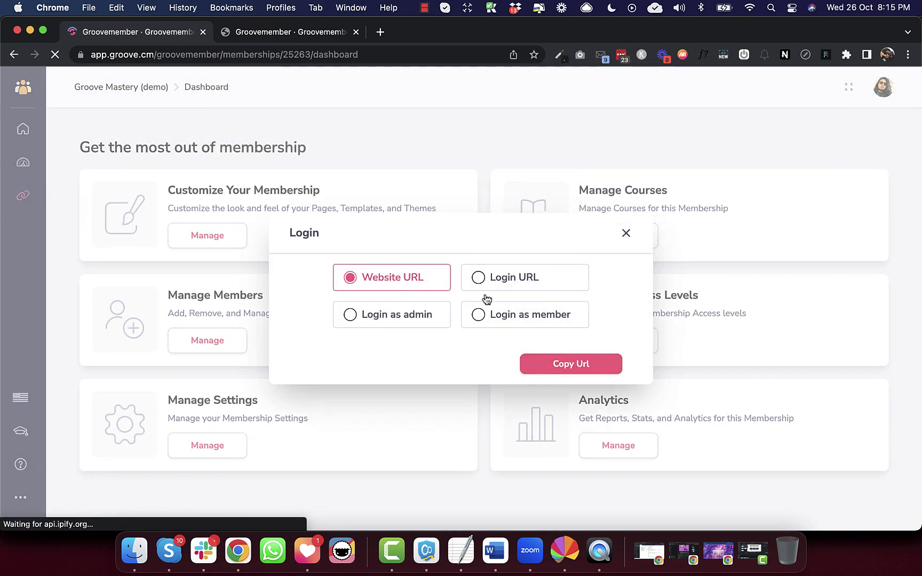
left_click(486, 293)
left_click(388, 276)
left_click(571, 367)
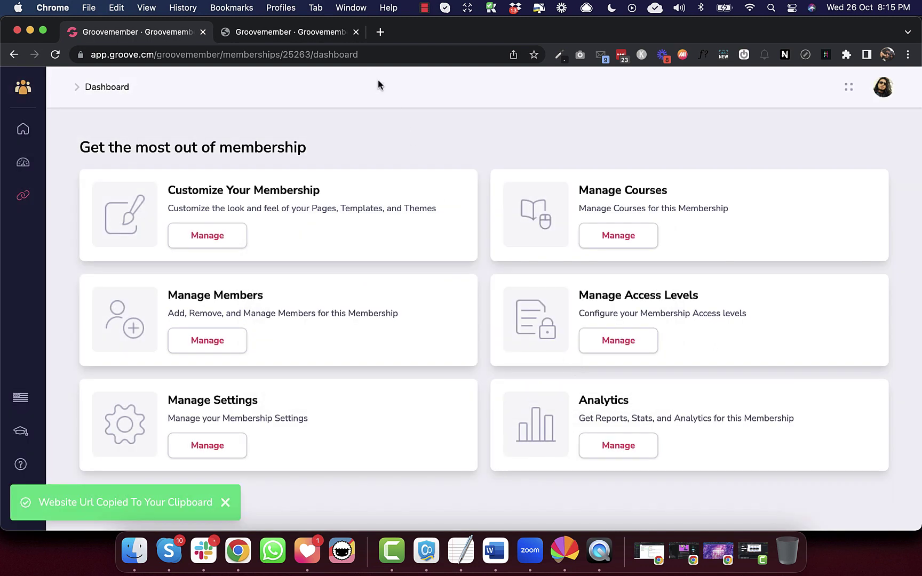
- Paste the copied website URL into a new browser tab and load it
left_click(380, 31)
key("super+v")
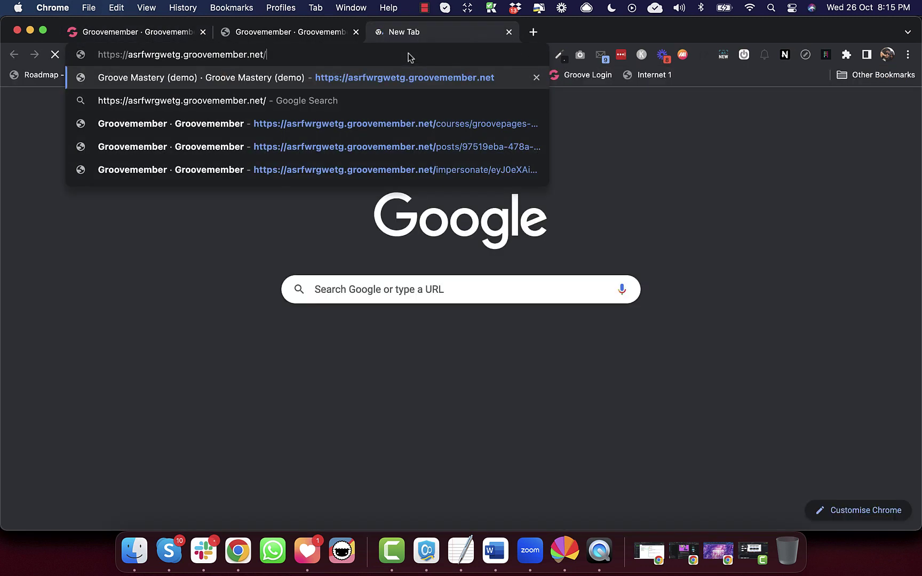
key("Return")
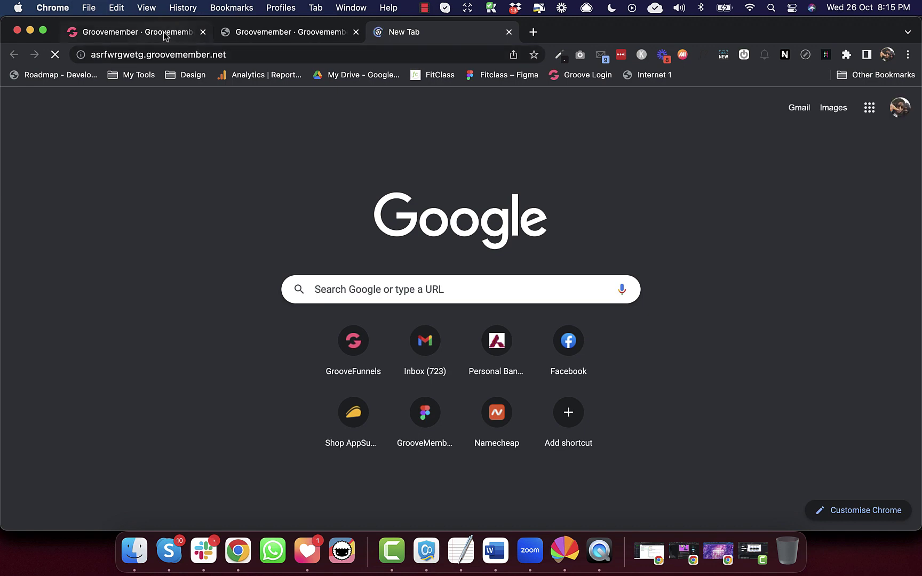
- Copy the membership's Login URL and load it in a new browser tab
left_click(164, 31)
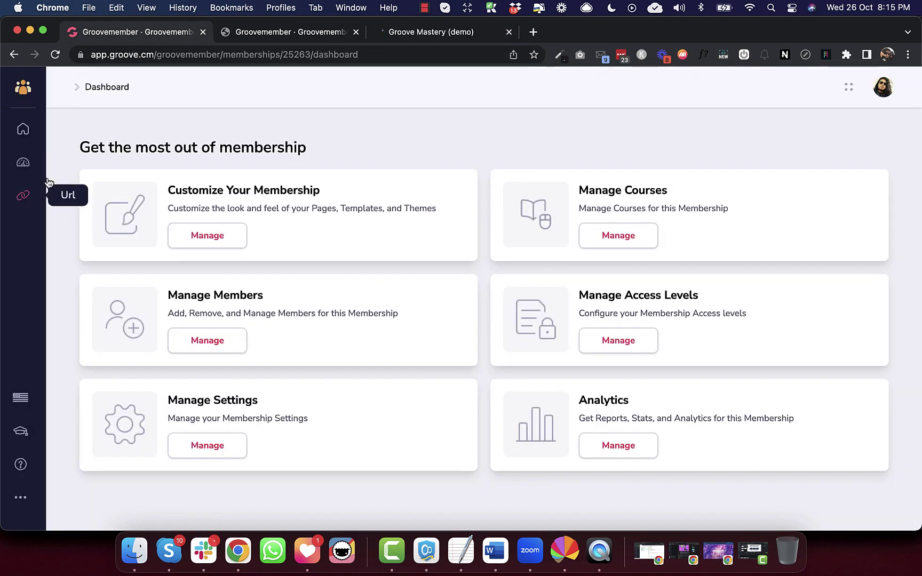
left_click(47, 184)
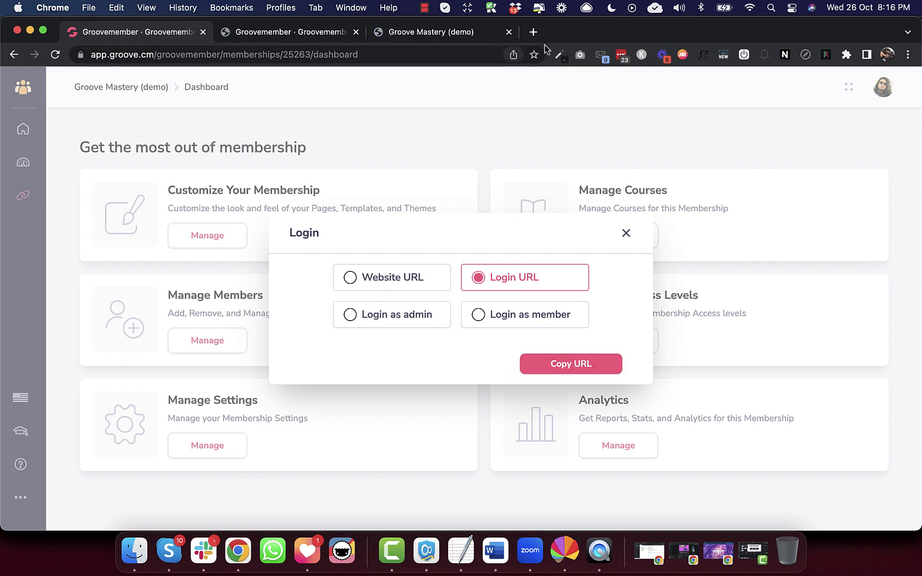
left_click(533, 32)
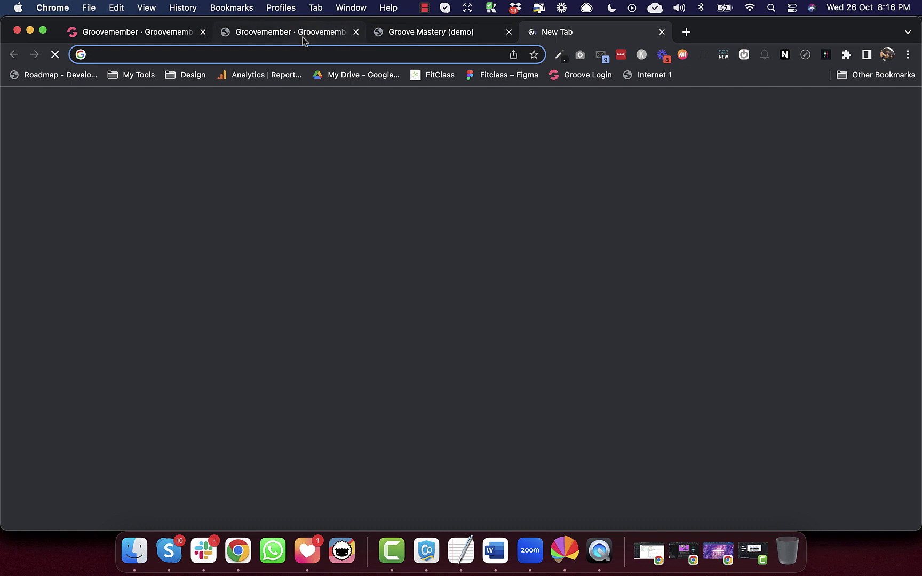
key("super+1")
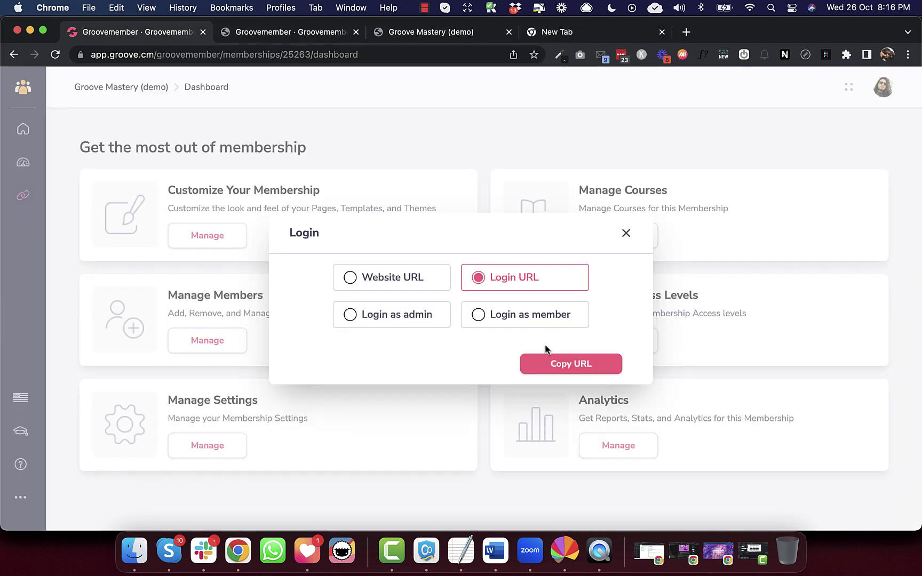
left_click(543, 364)
left_click(555, 42)
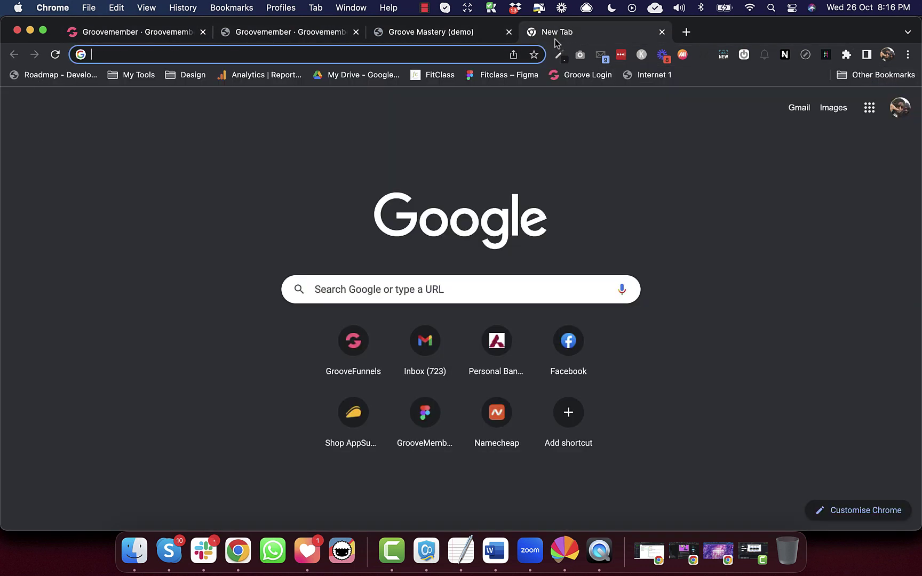
key("Return")
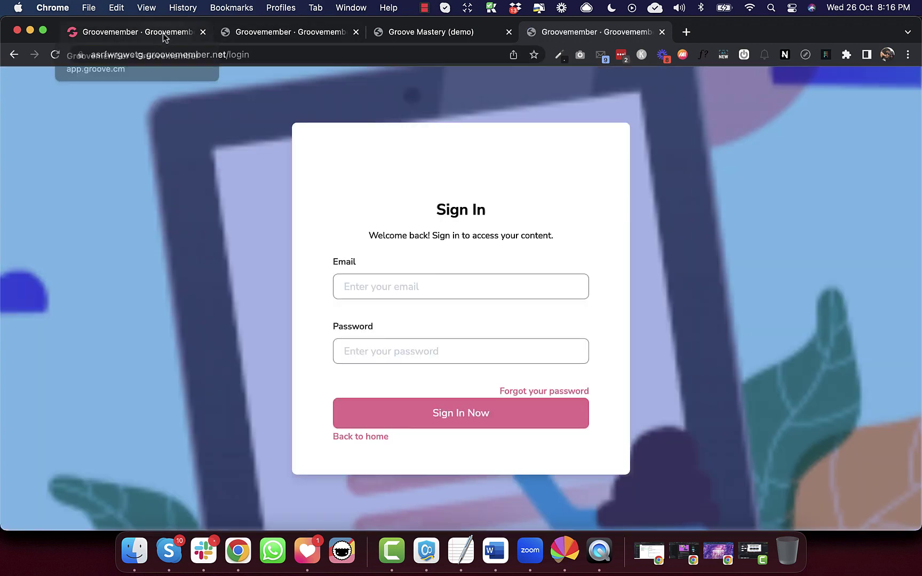
- Back on the dashboard tab, copy the Website URL again, then switch the link to Login URL
left_click(163, 33)
left_click(377, 285)
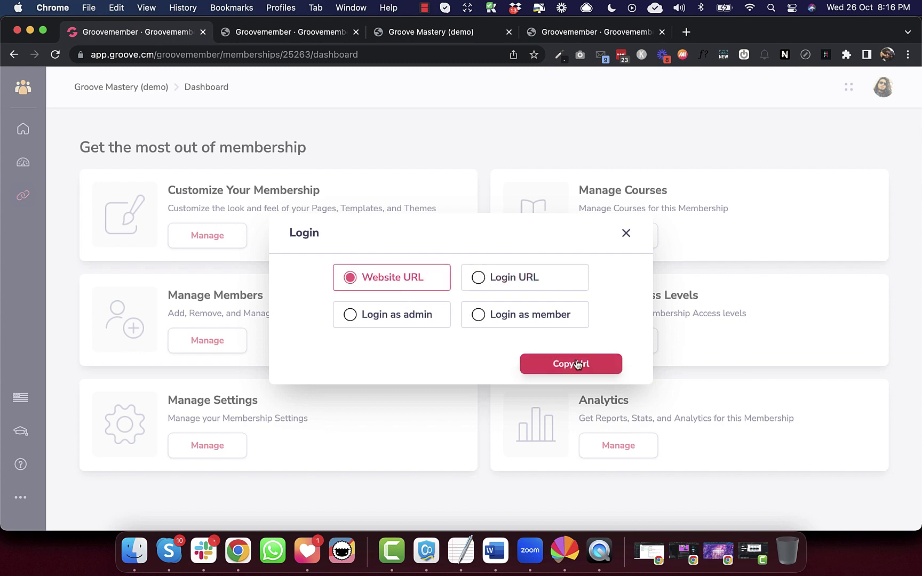
left_click(583, 365)
left_click(496, 280)
- Log in as admin to view the live Groove Mastery Membership home page, then return to the dashboard tab
left_click(383, 322)
left_click(361, 285)
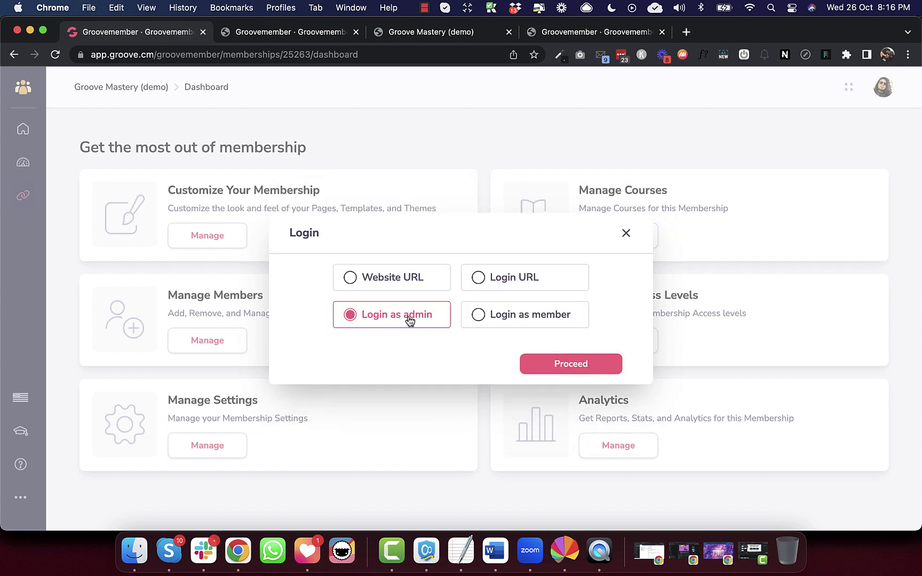
left_click(480, 276)
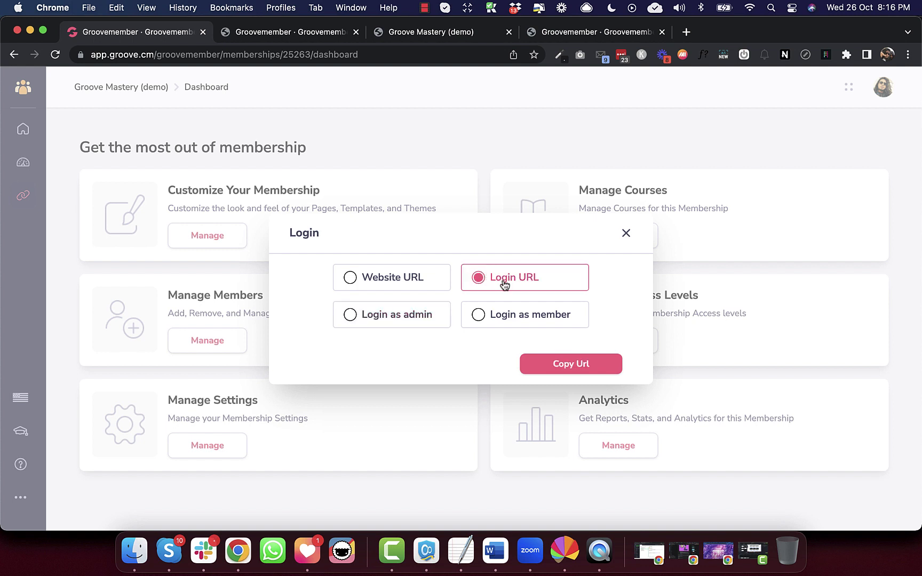
left_click(395, 318)
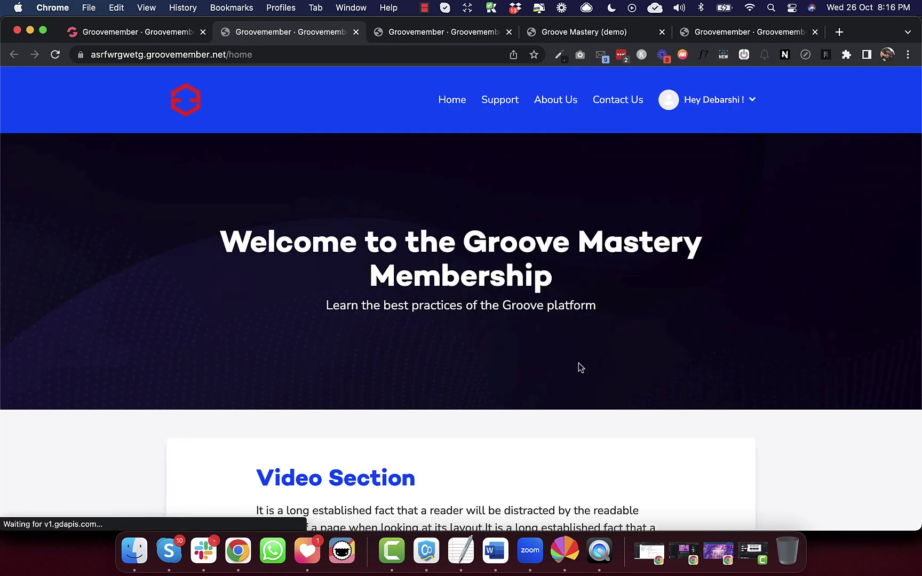
scroll(579, 363, "down", 5)
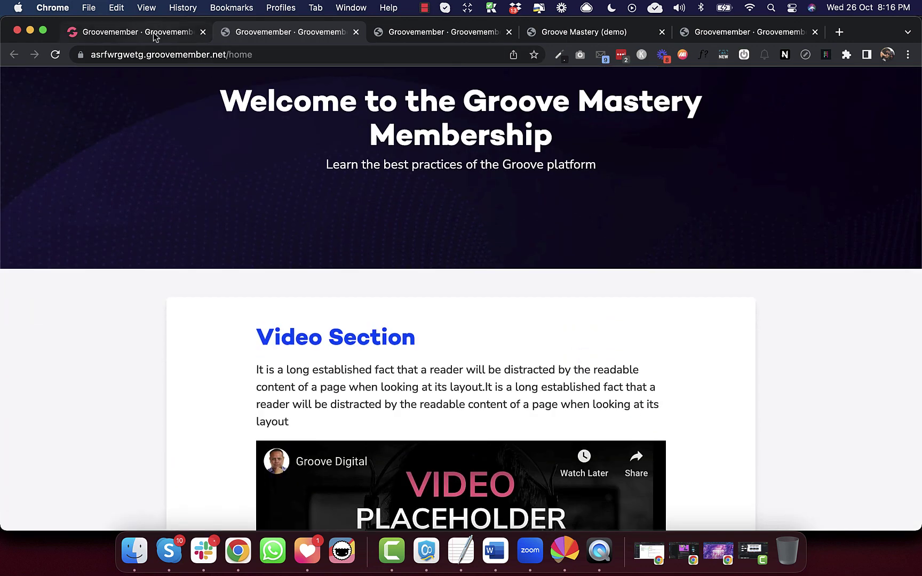
left_click(154, 34)
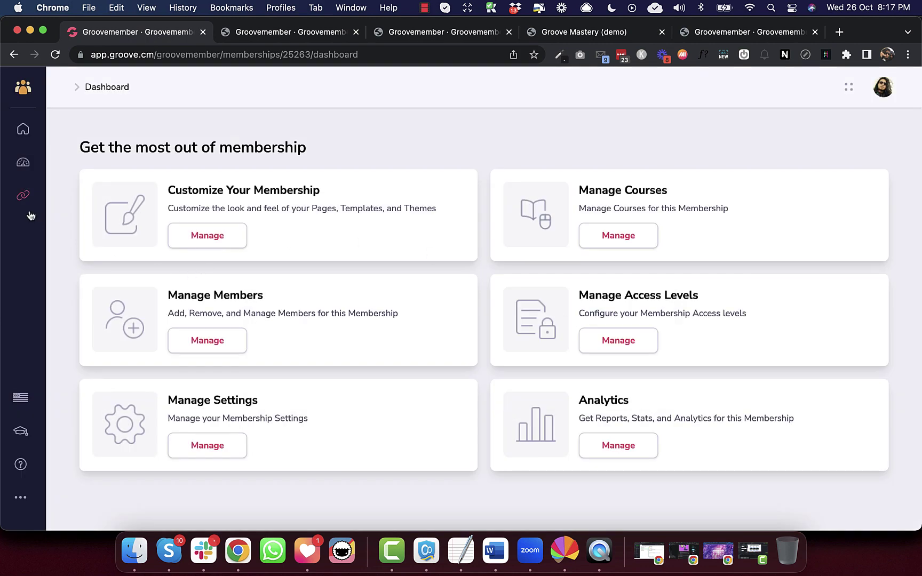
- Switch the login link to Login as member and check the required member email list
left_click(24, 195)
left_click(480, 316)
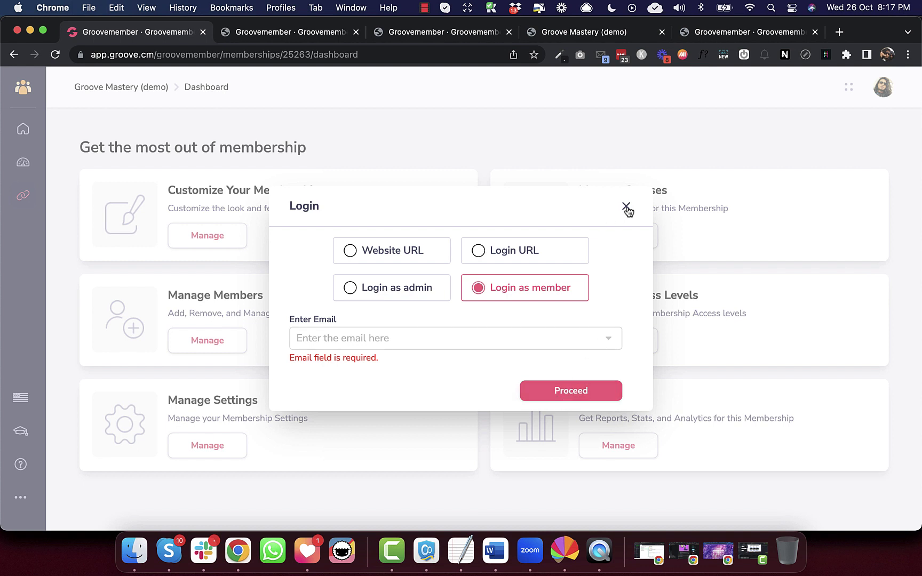
left_click(367, 342)
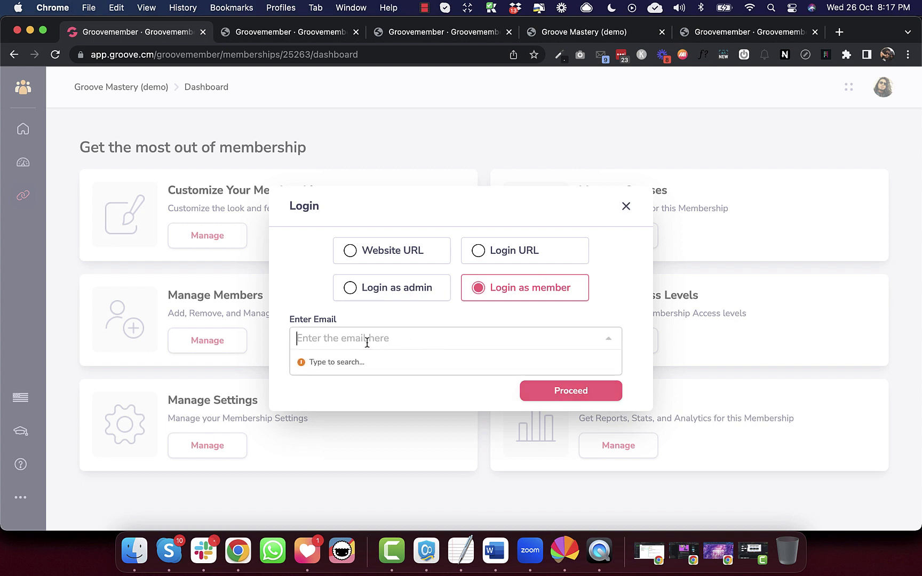
left_click(625, 208)
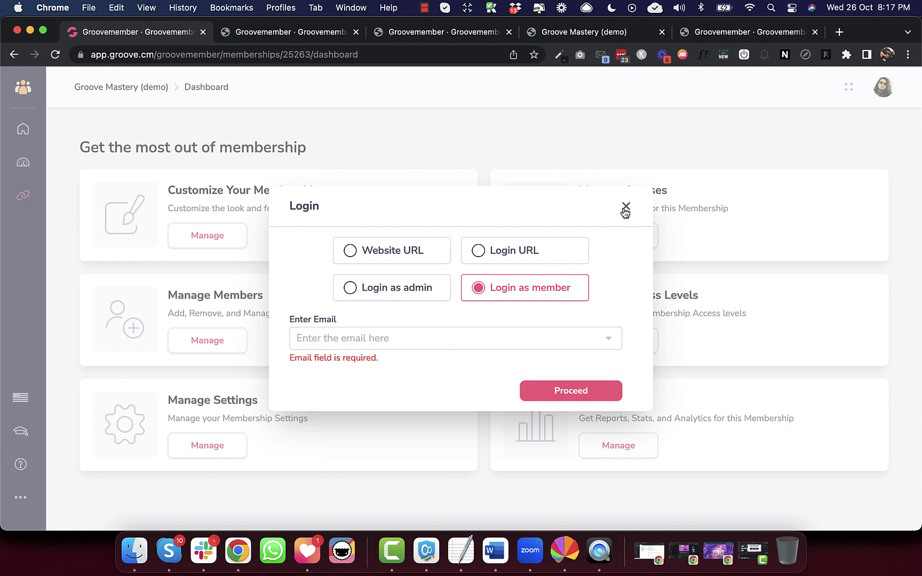
left_click_drag(625, 212, 454, 352)
left_click(436, 335)
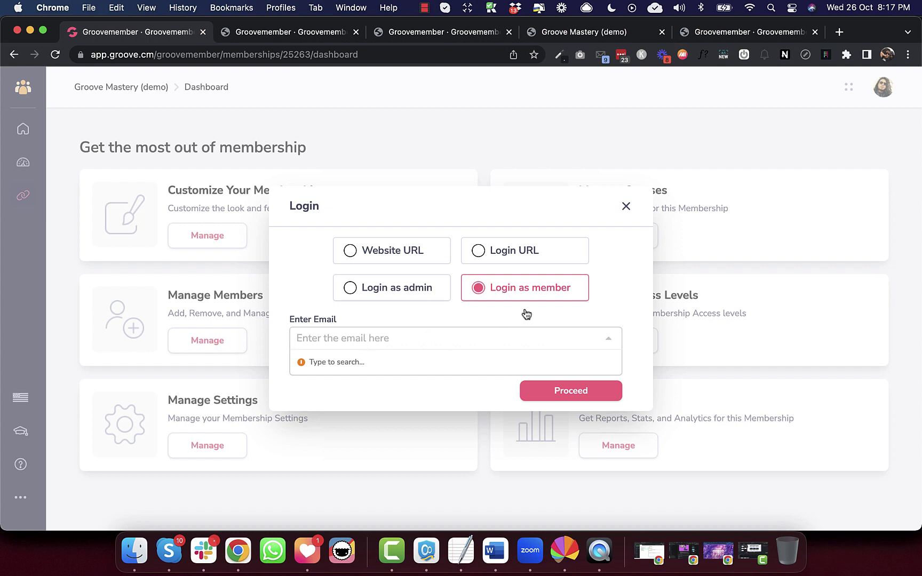
left_click(625, 208)
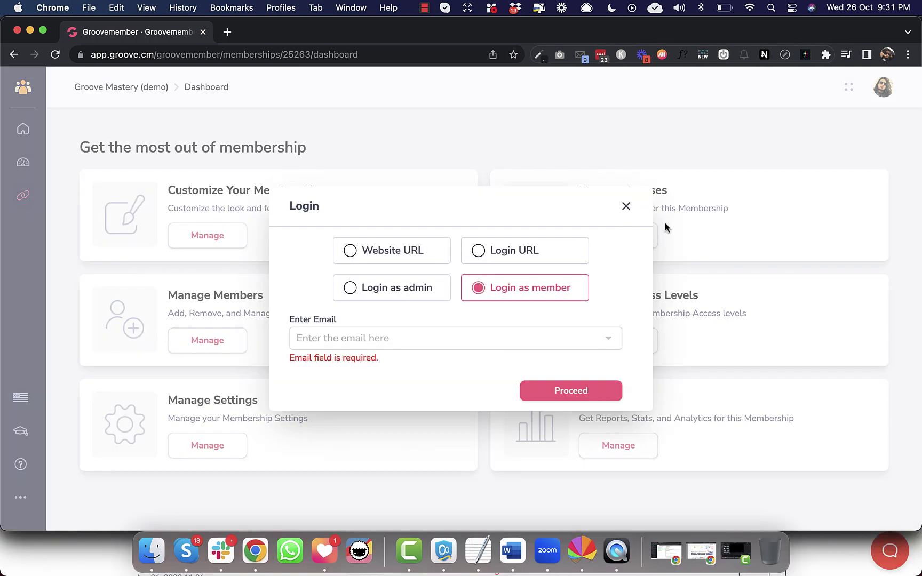